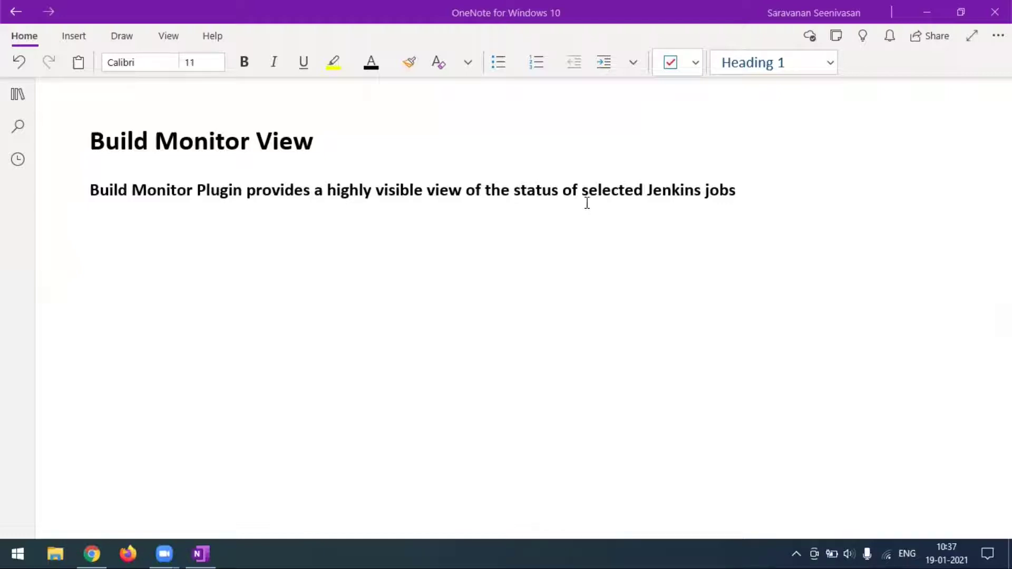
Switch to Chrome and examine the Build Monitor View plugin's documentation, including its features and example monitor pictures
left_click(98, 549)
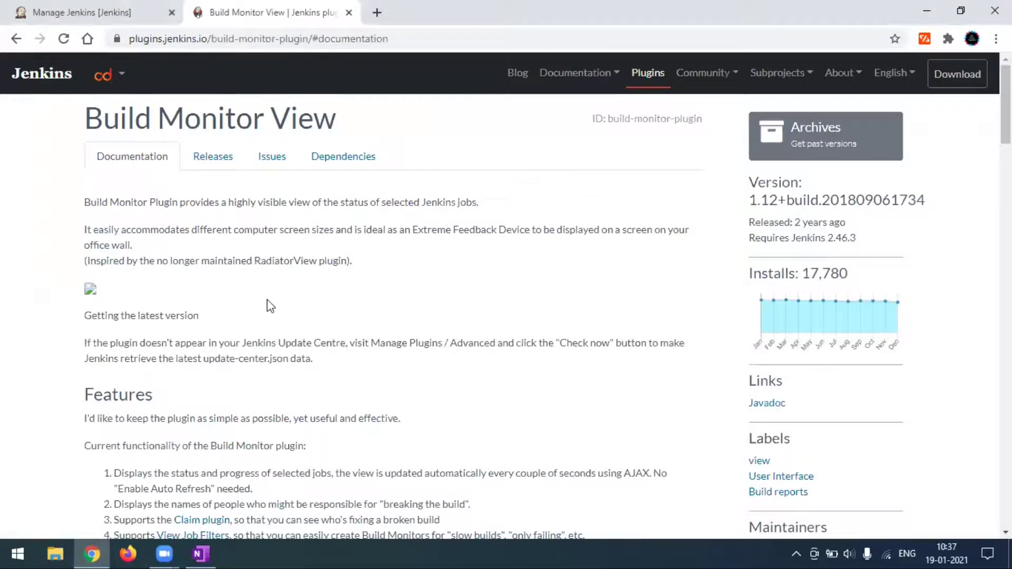
scroll(269, 305, "down", 15)
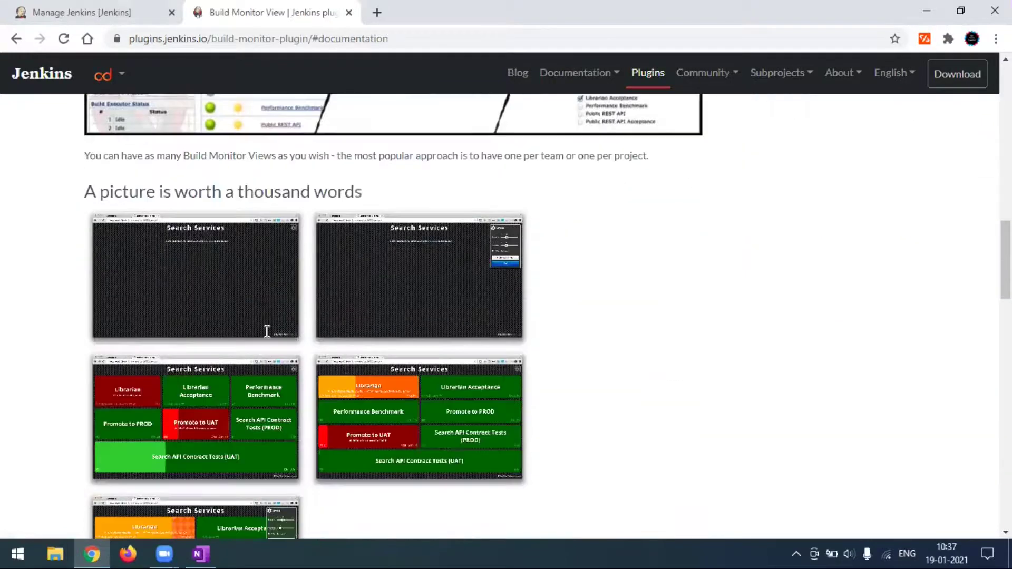
scroll(267, 331, "down", 1)
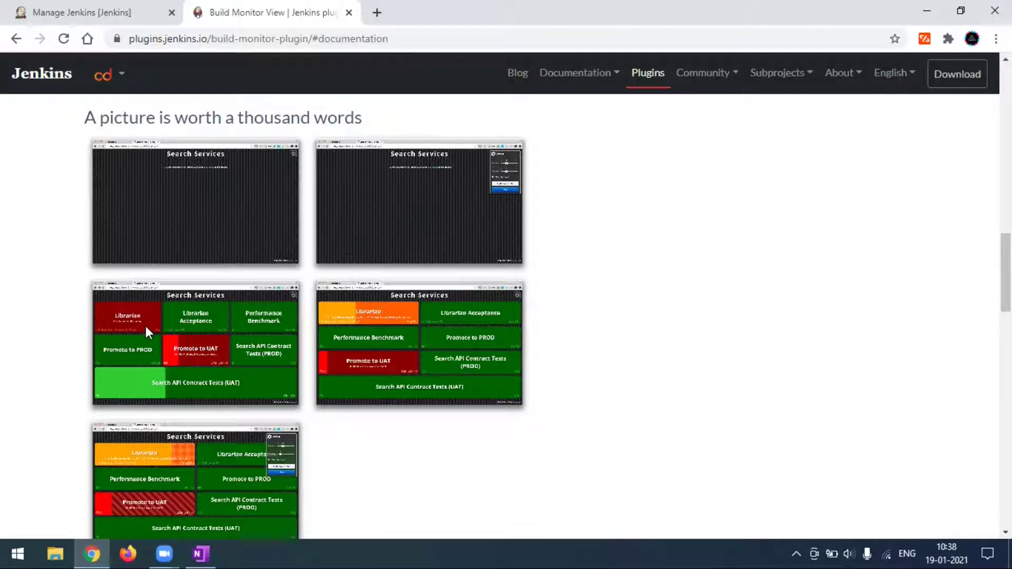
scroll(336, 254, "down", 1)
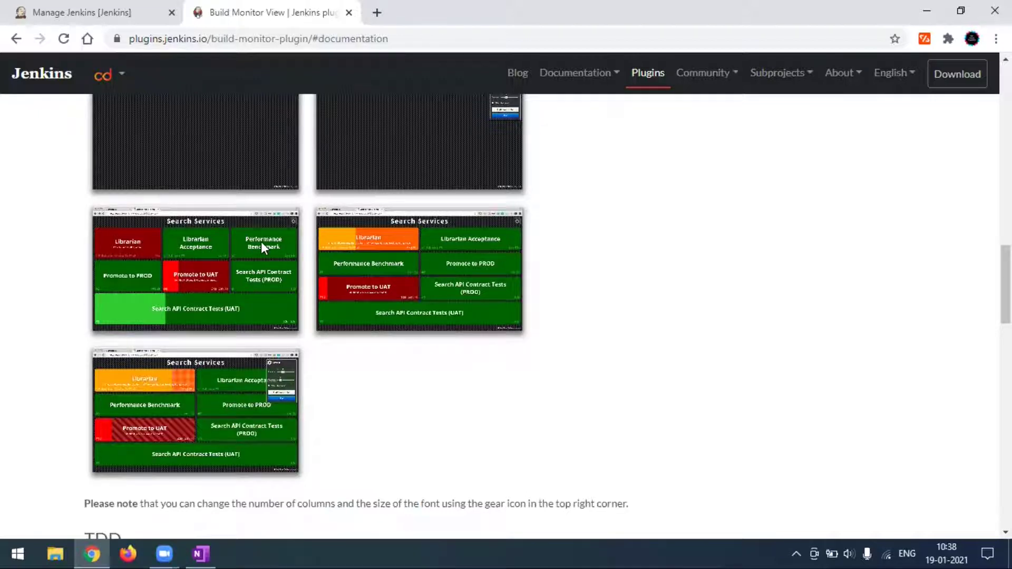
scroll(383, 357, "up", 2)
scroll(383, 358, "up", 15)
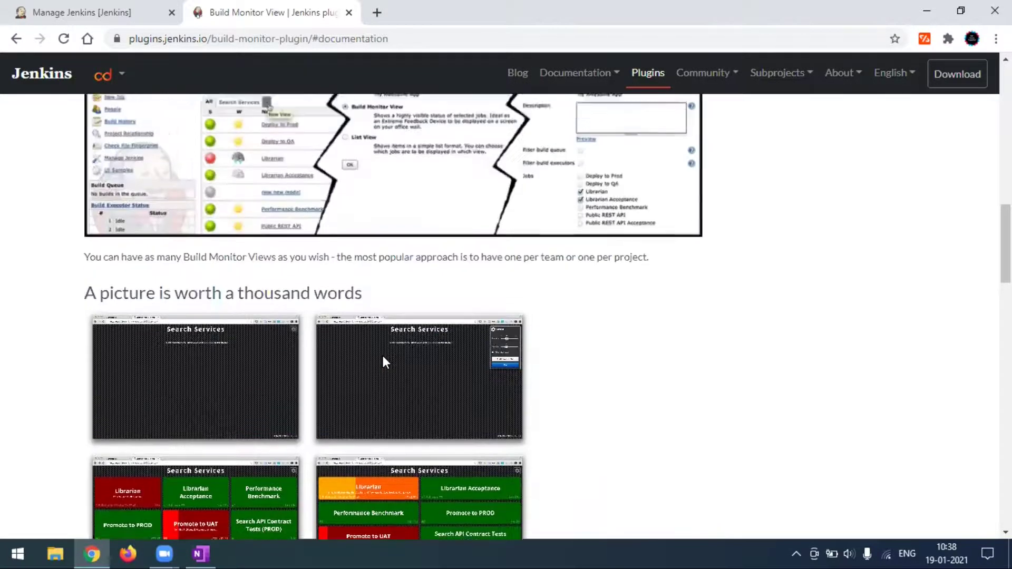
scroll(384, 361, "up", 3)
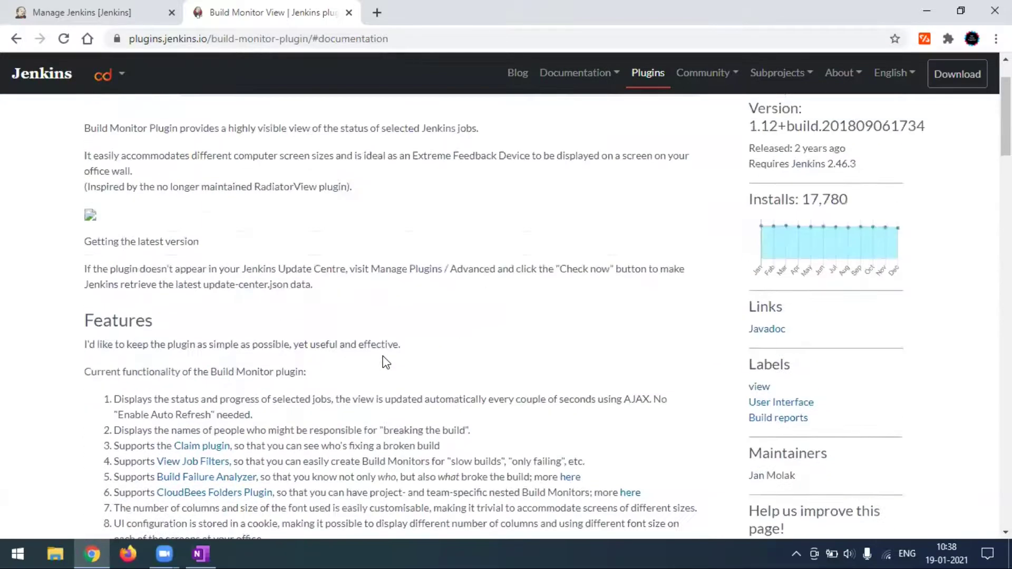
scroll(384, 362, "up", 2)
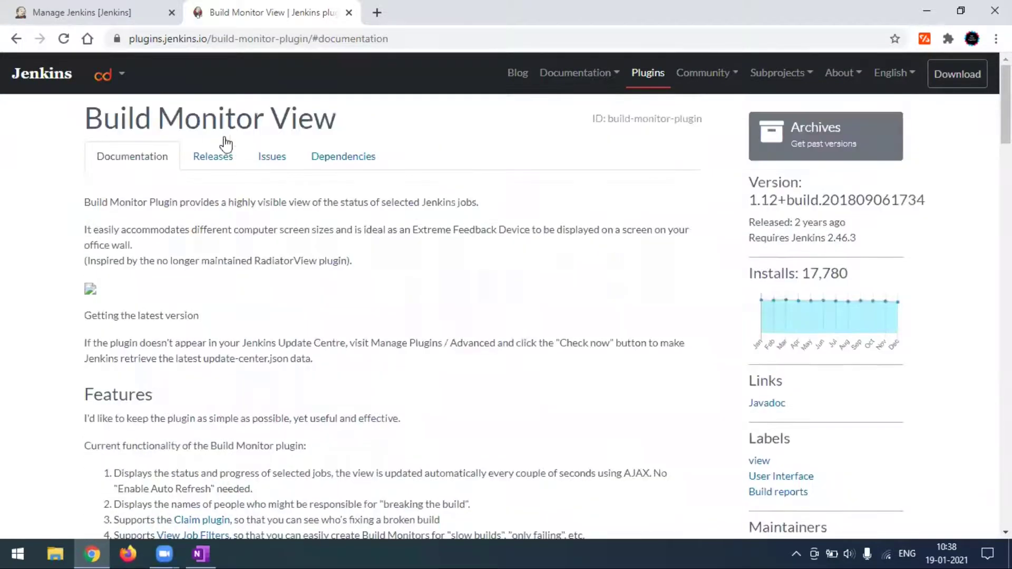
Return to the local Jenkins Manage Jenkins page and open Manage Plugins under System Configuration
left_click(125, 16)
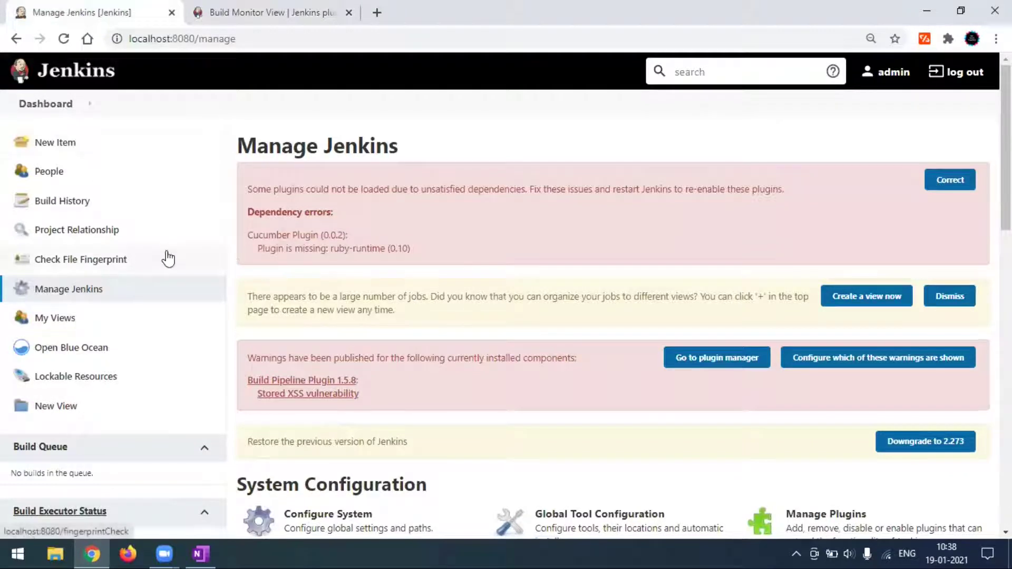
scroll(780, 353, "down", 3)
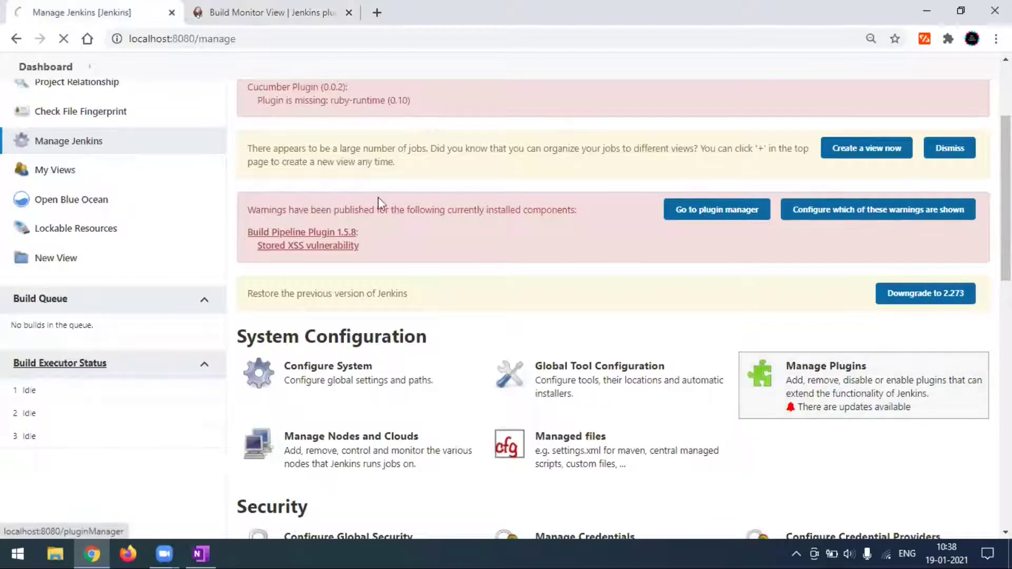
left_click(857, 393)
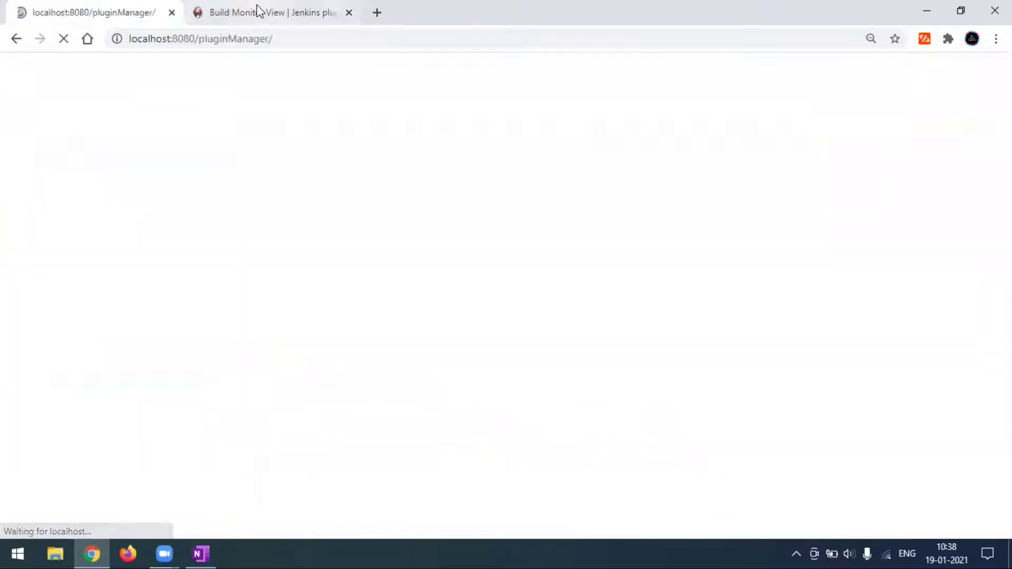
Copy the plugin title "Build Monitor View" from its documentation page
left_click(255, 11)
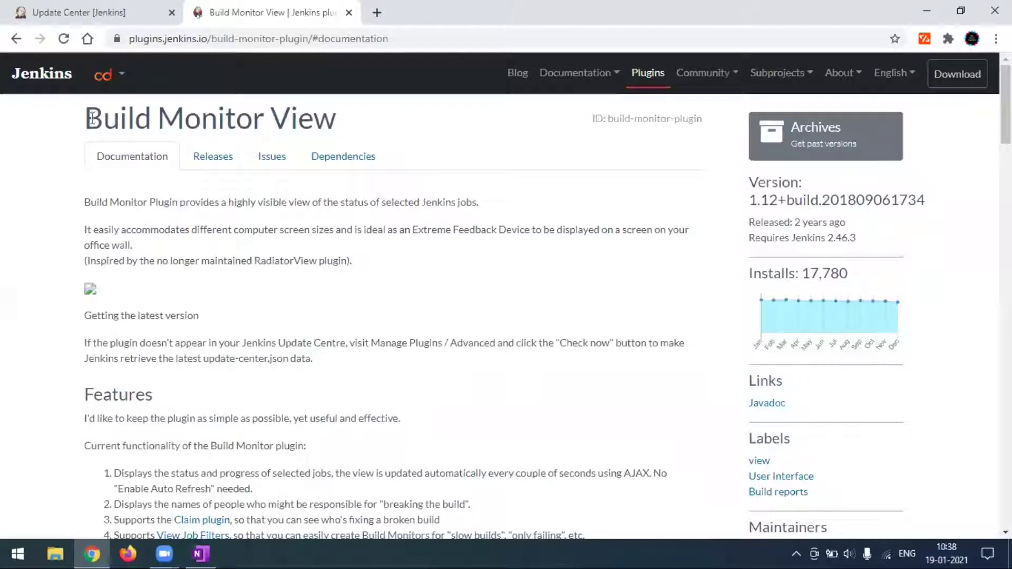
left_click_drag(93, 117, 330, 126)
key("ctrl+c")
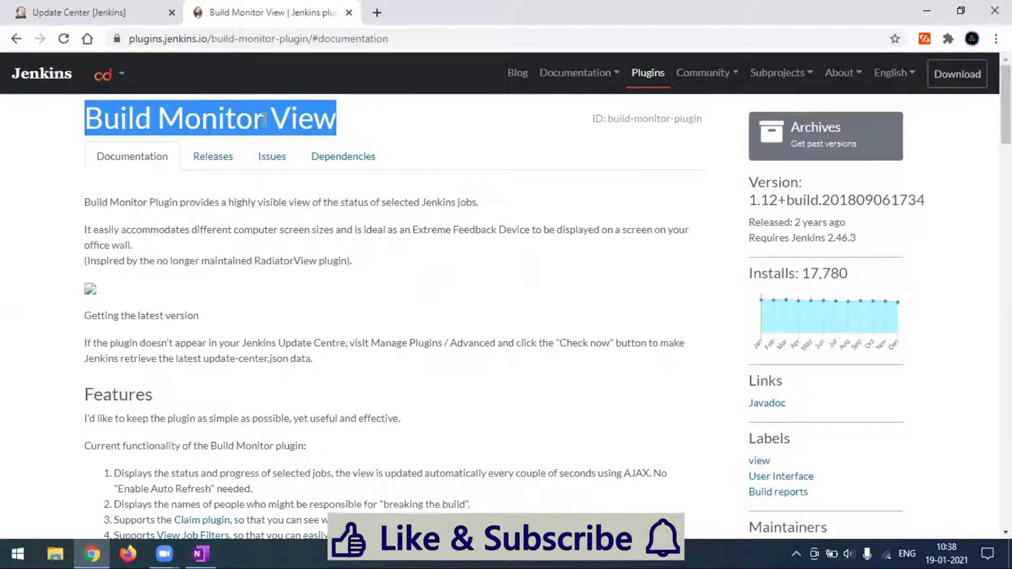
left_click(330, 126)
Filter the installed plugins in the Jenkins Plugin Manager by "Build Monitor View"
left_click(118, 16)
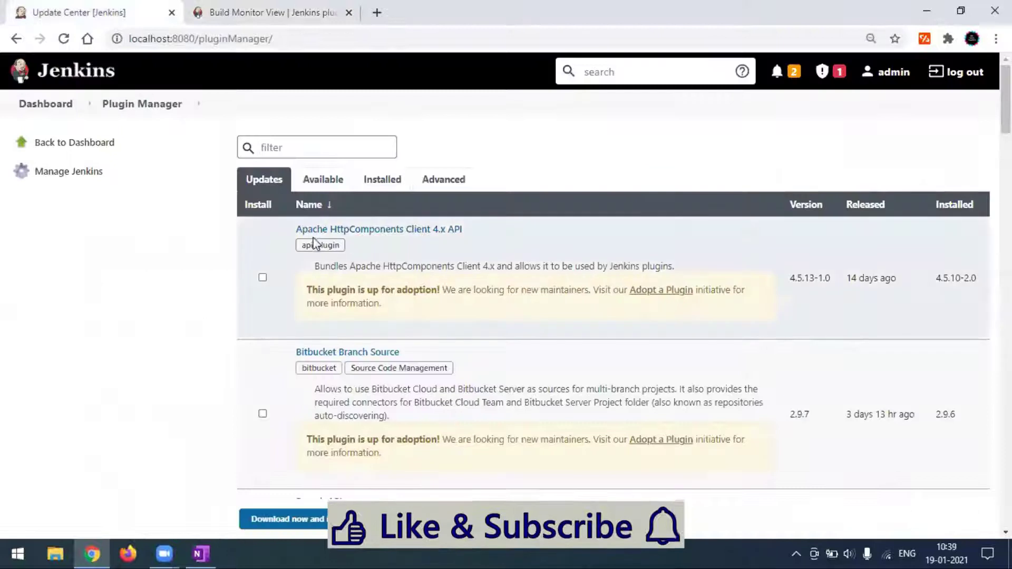
left_click(372, 186)
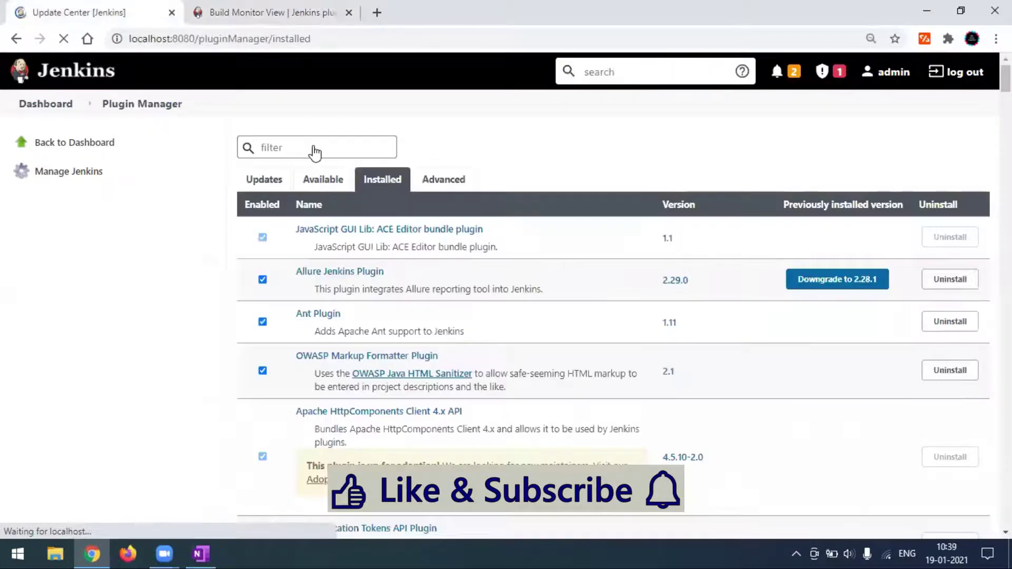
left_click(314, 147)
key("ctrl+v")
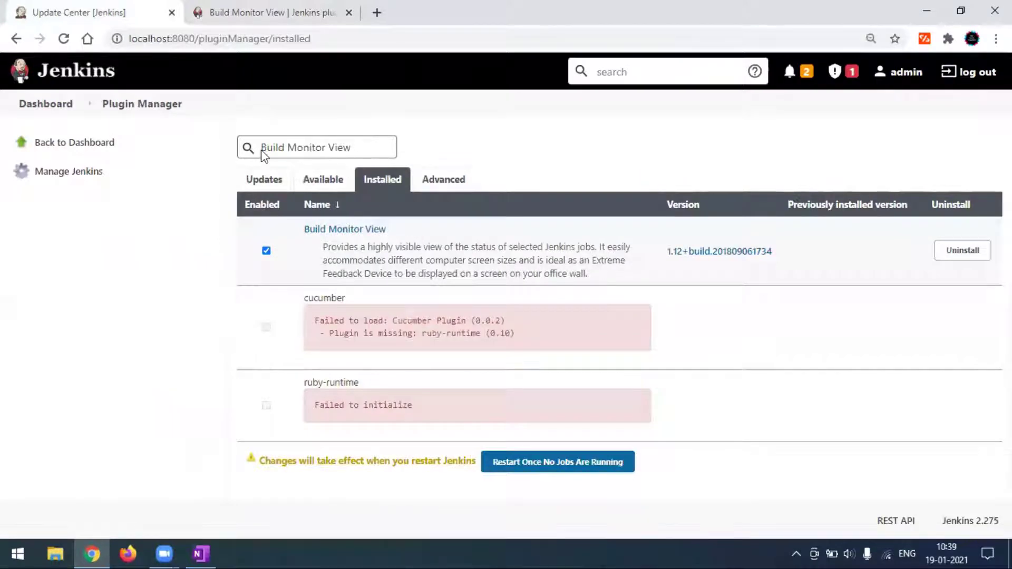
left_click_drag(266, 148, 349, 148)
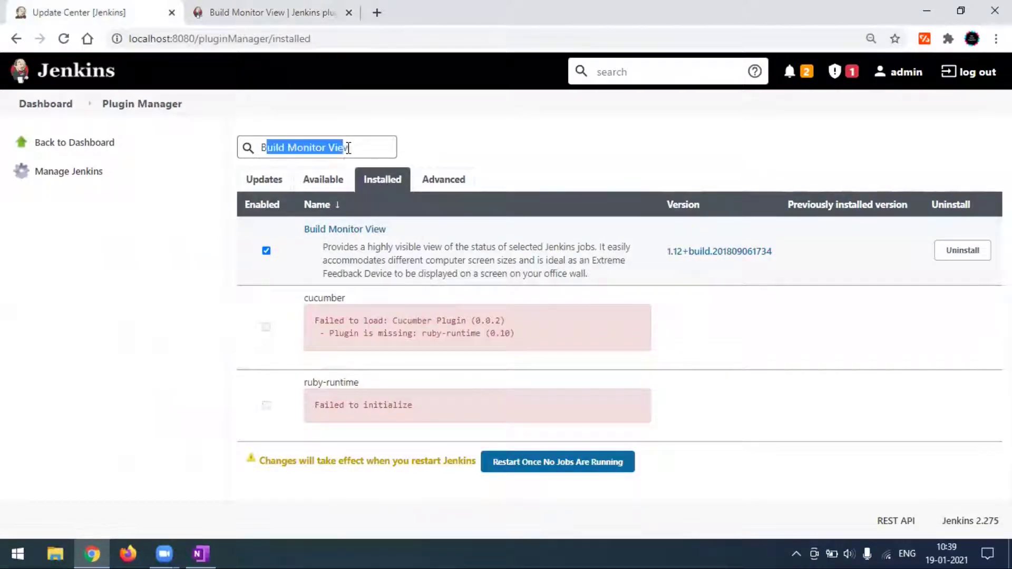
left_click(469, 156)
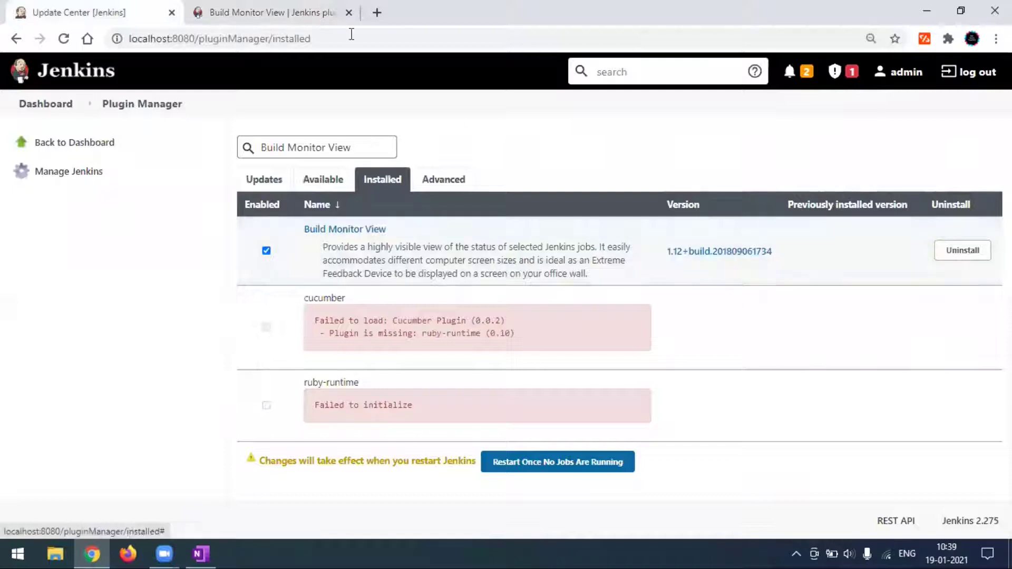
Check the Build Monitor View plugin's releases on its website, then return to the Jenkins Plugin Manager
left_click(295, 13)
left_click(222, 165)
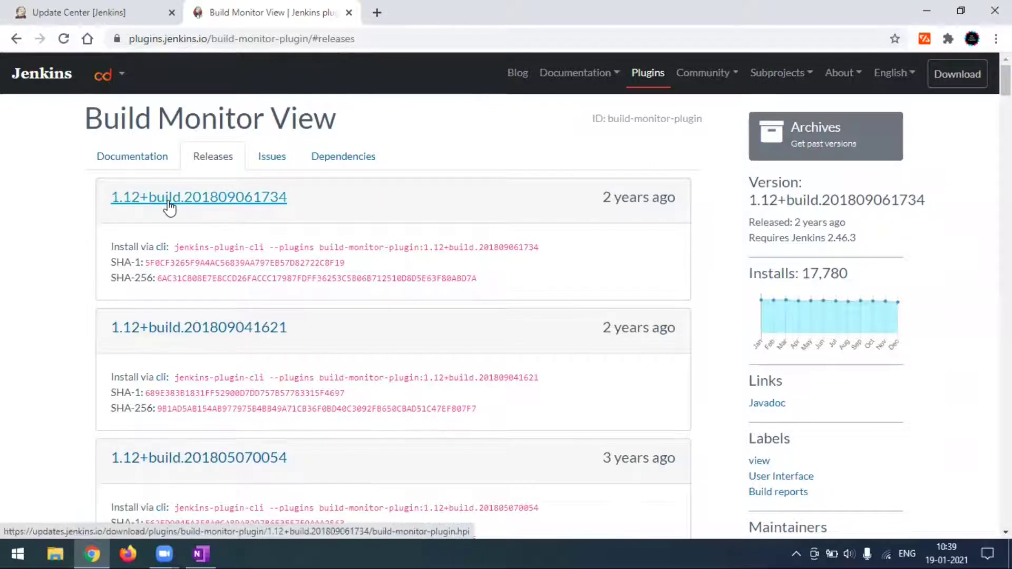
left_click(140, 161)
left_click(127, 13)
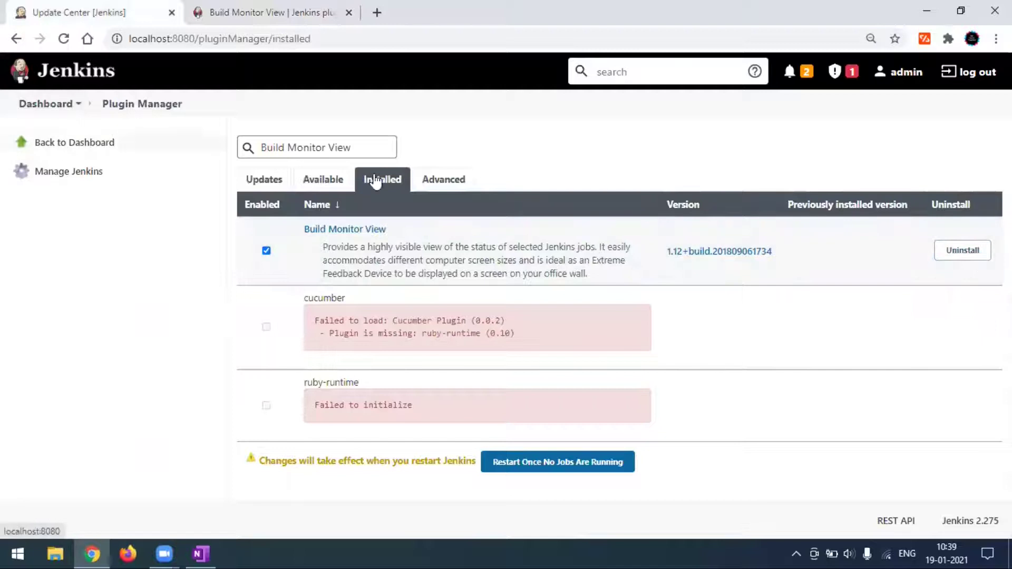
Create a new view of type Build Monitor View named "This is My Build Monitor View" from the Jenkins dashboard
left_click(46, 103)
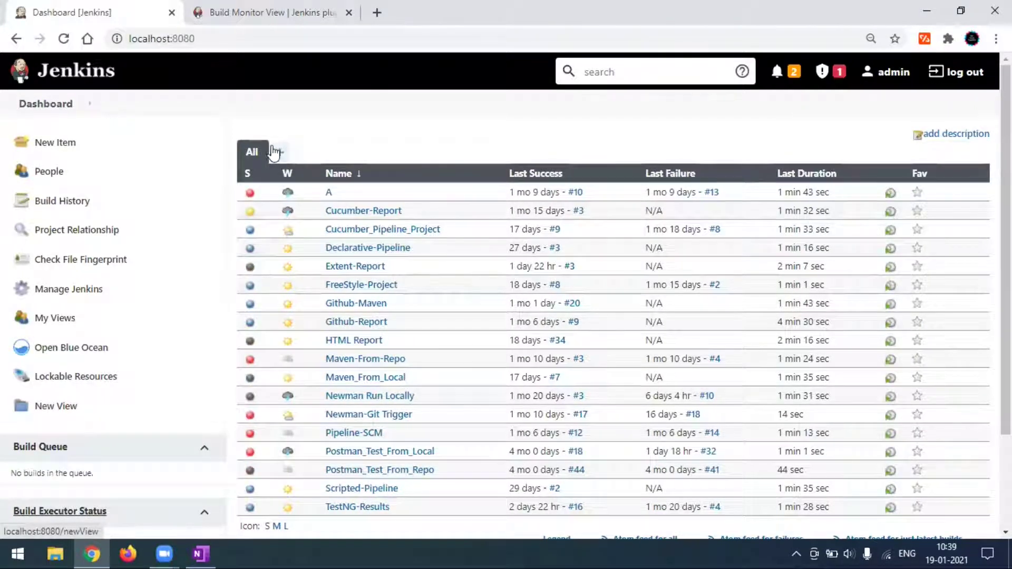
left_click(281, 154)
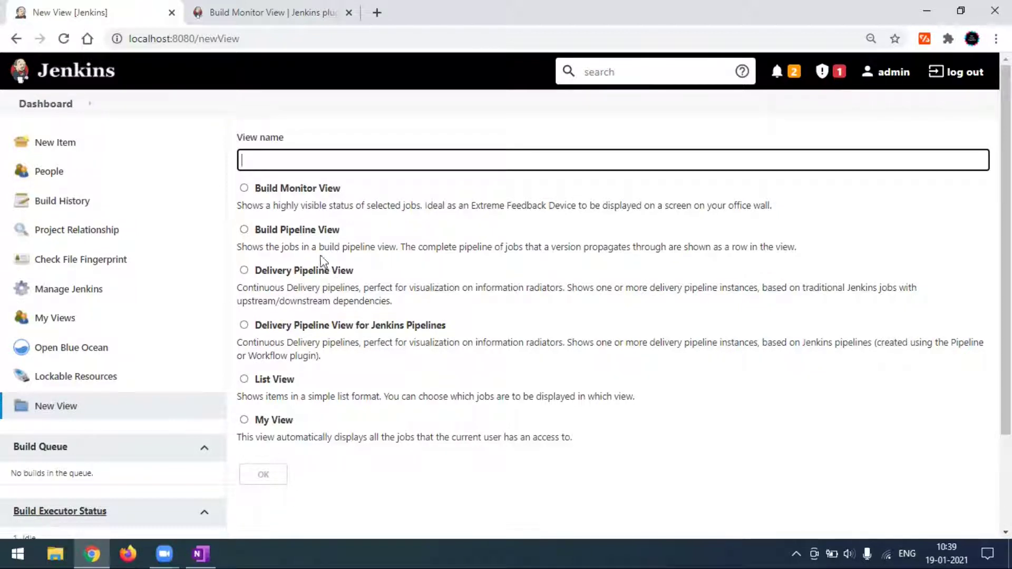
left_click(244, 188)
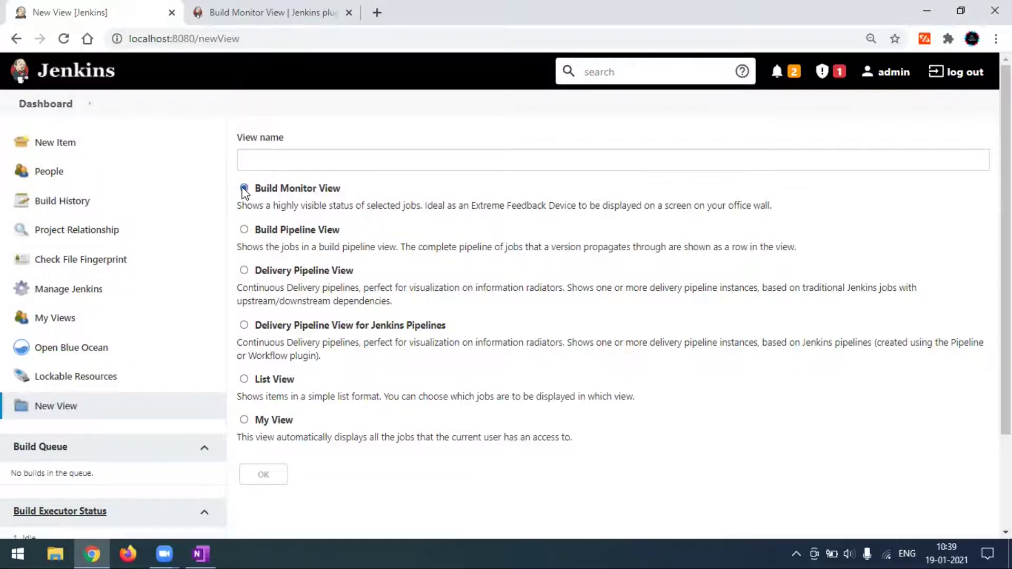
left_click(279, 160)
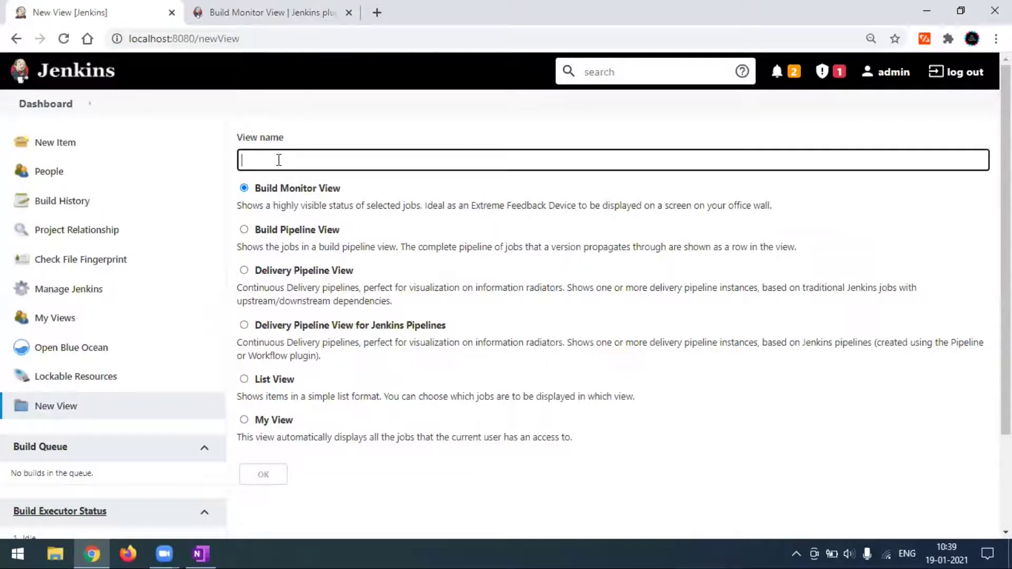
type("T")
key("BackSpace")
type("This is My Build Monitor View")
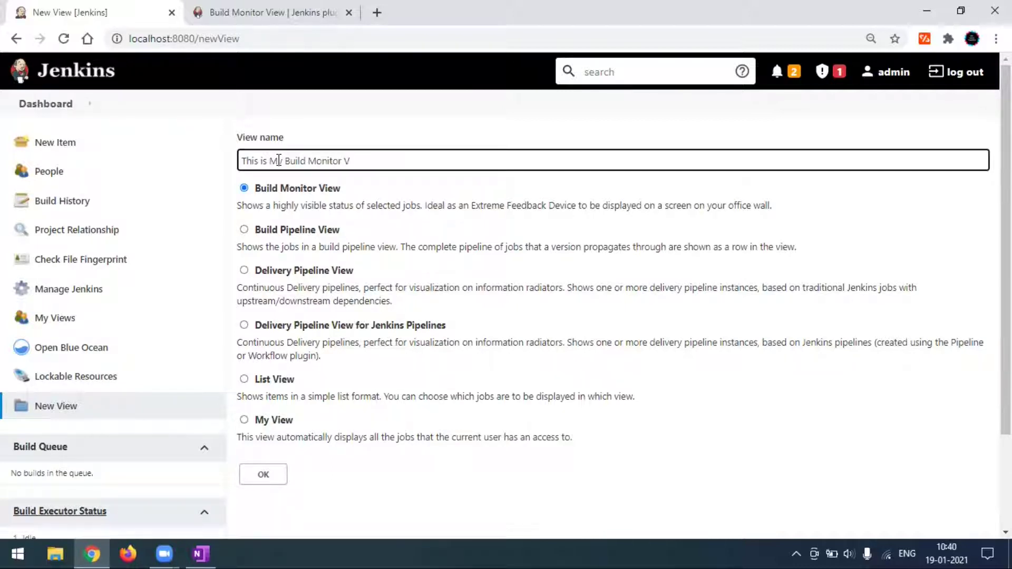
left_click(244, 188)
left_click(265, 476)
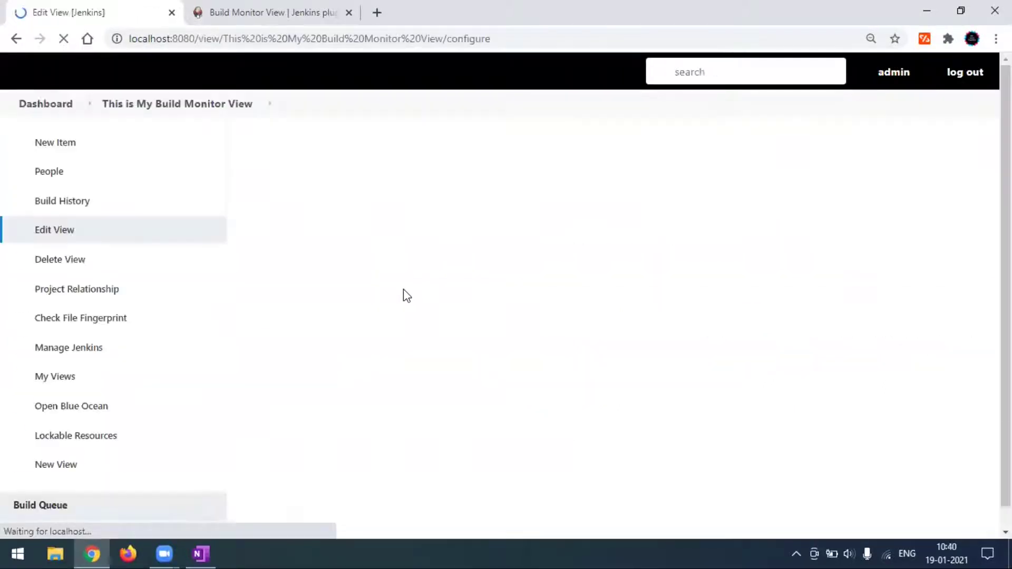
Read the help for the view's description and enter "This is Build Monitor View" as the description
left_click(406, 226)
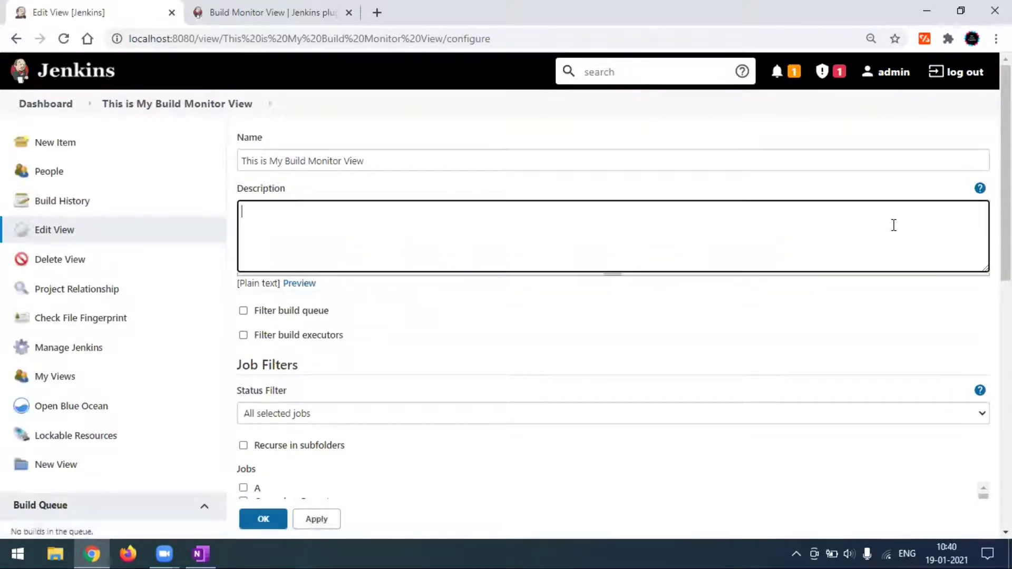
left_click(979, 190)
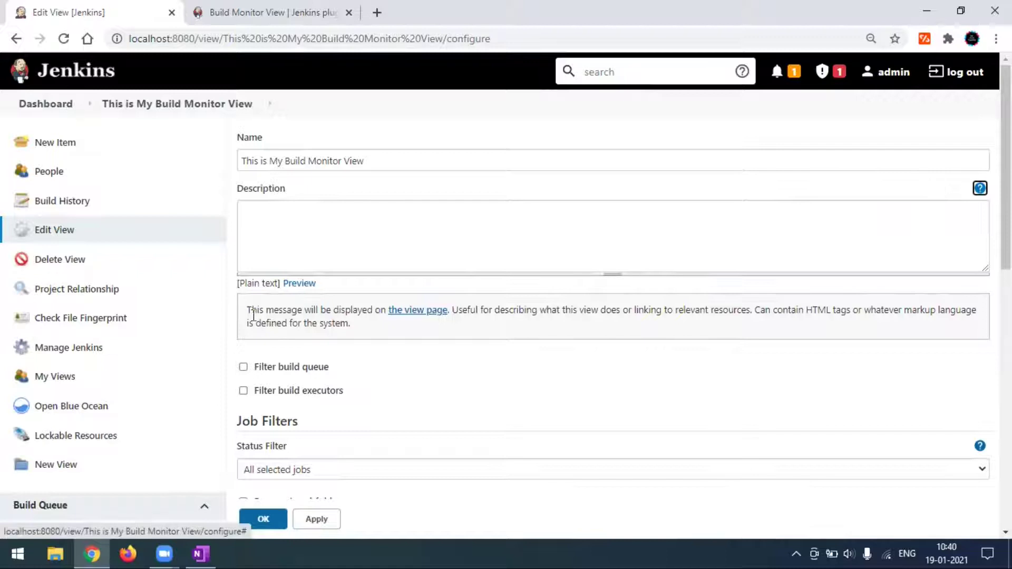
left_click(980, 189)
left_click(410, 213)
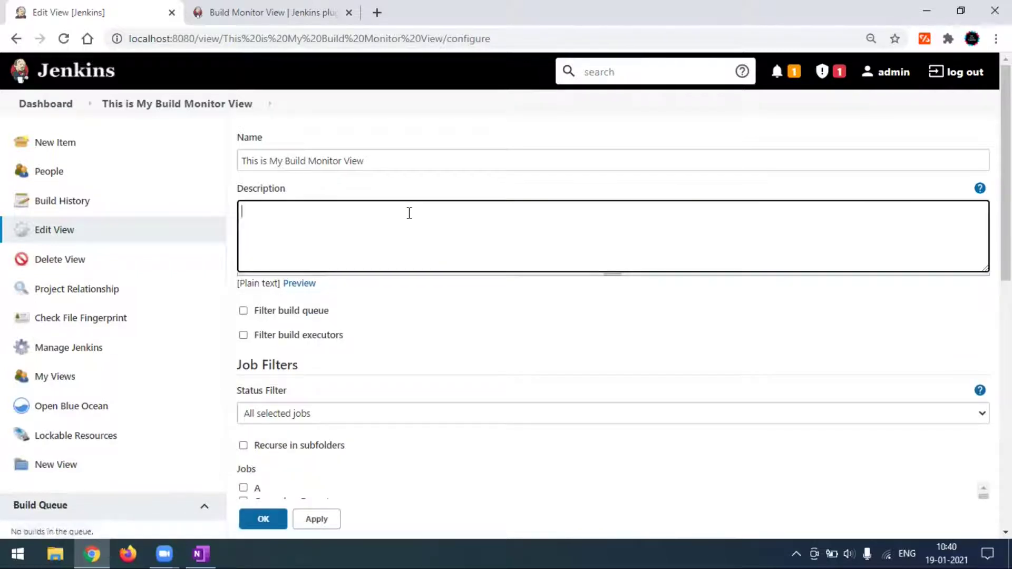
type("This is Build Monitor View")
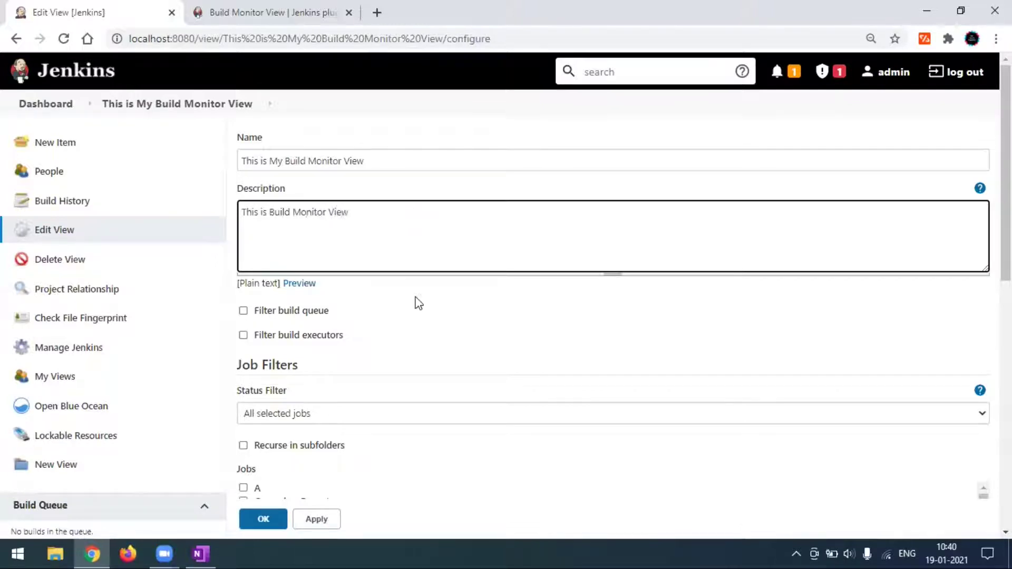
Review the build queue and executor filter options and set the status filter to All selected jobs
left_click(295, 314)
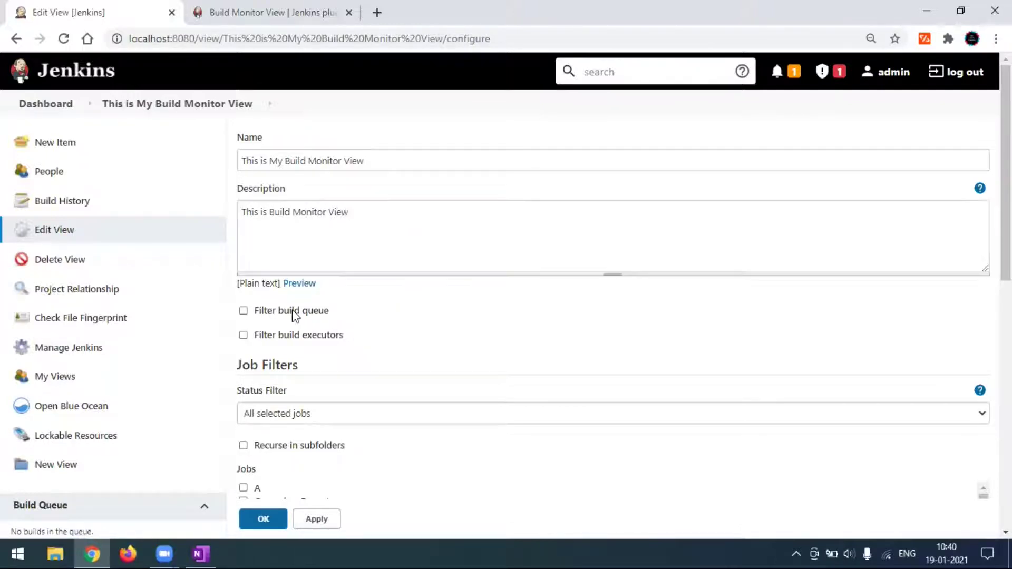
left_click(296, 314)
left_click(286, 338)
scroll(333, 313, "down", 3)
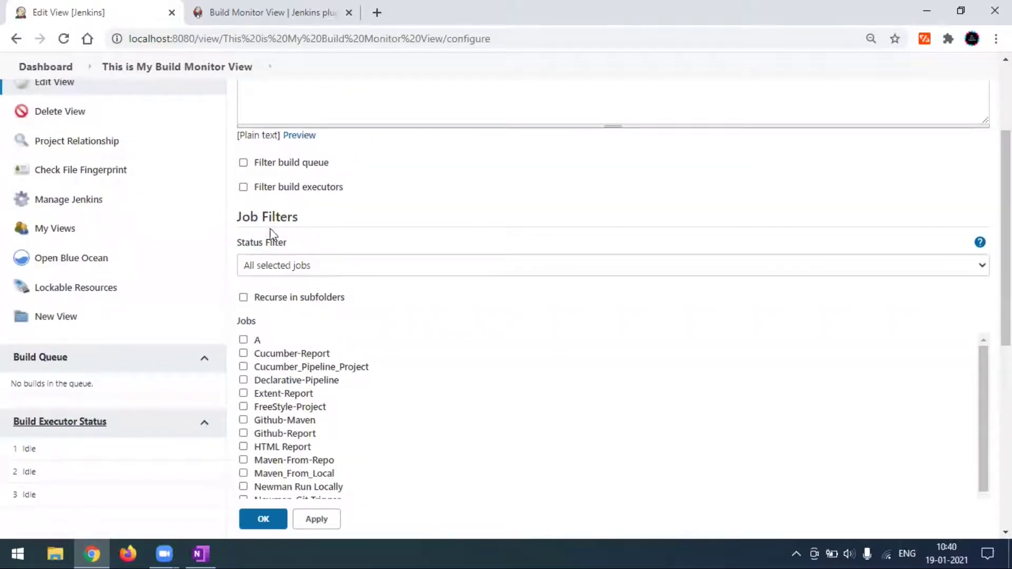
left_click(294, 265)
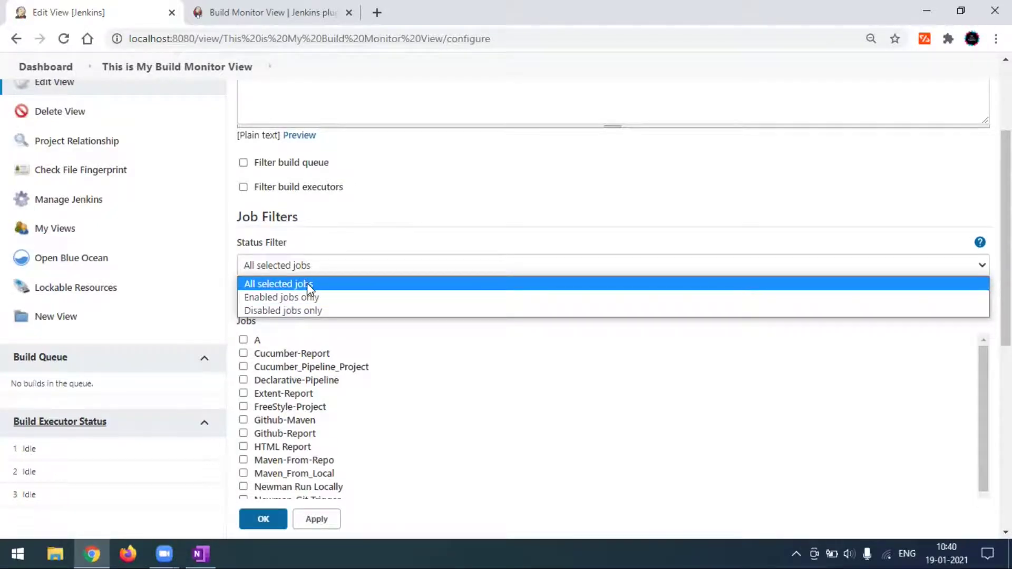
left_click(307, 284)
Include the jobs Cucumber-Report, Cucumber_Pipeline_Project, Declarative-Pipeline and Extent-Report in the view
scroll(307, 284, "down", 3)
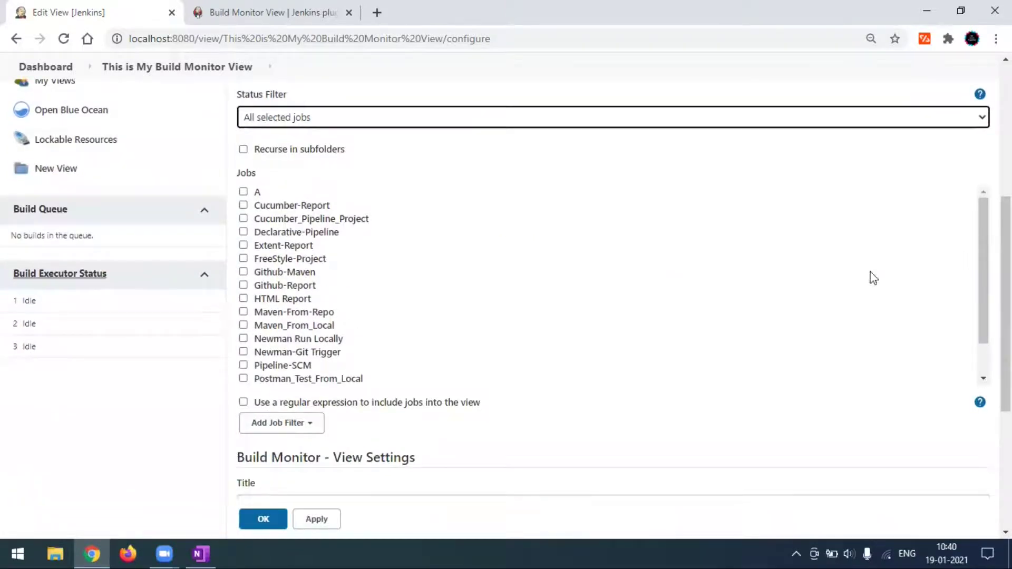
mouse_move(979, 234)
left_mouse_down()
mouse_move(982, 305)
mouse_move(974, 216)
left_mouse_up()
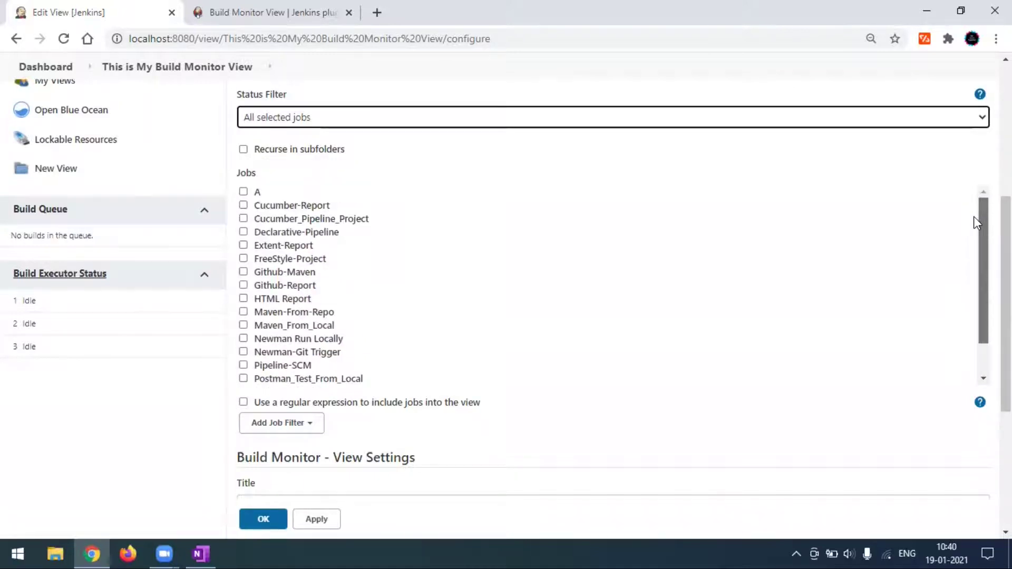
left_click(243, 205)
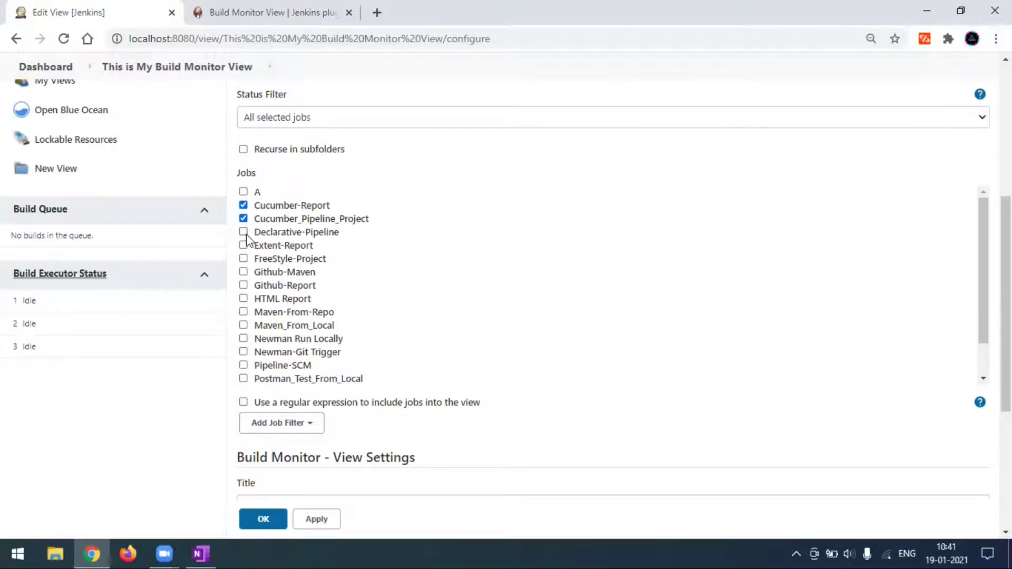
left_click(244, 233)
left_click(244, 246)
scroll(321, 327, "down", 3)
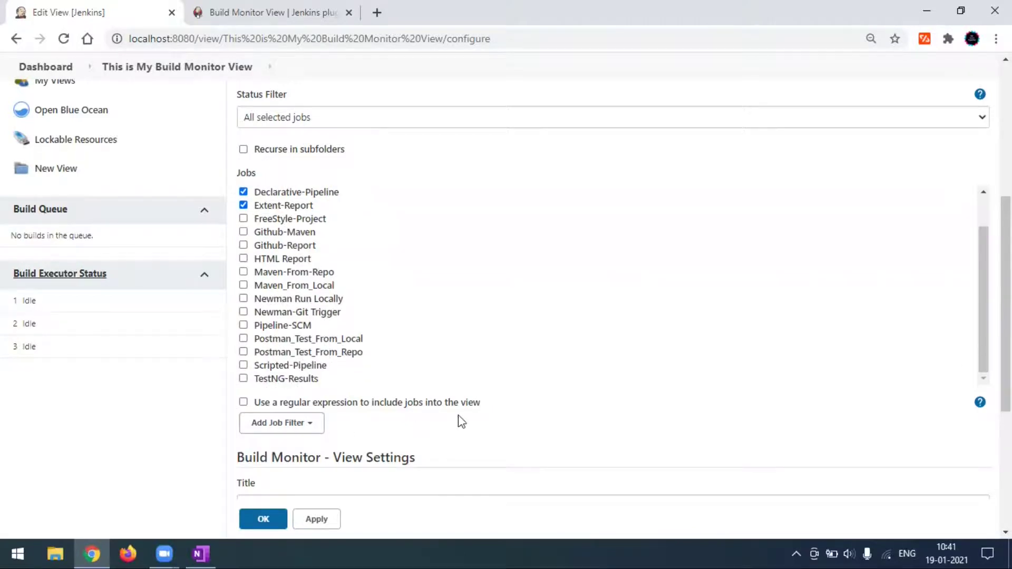
Review the available job filter types, the view title and the job ordering options without changing them
scroll(459, 421, "down", 3)
left_click(303, 284)
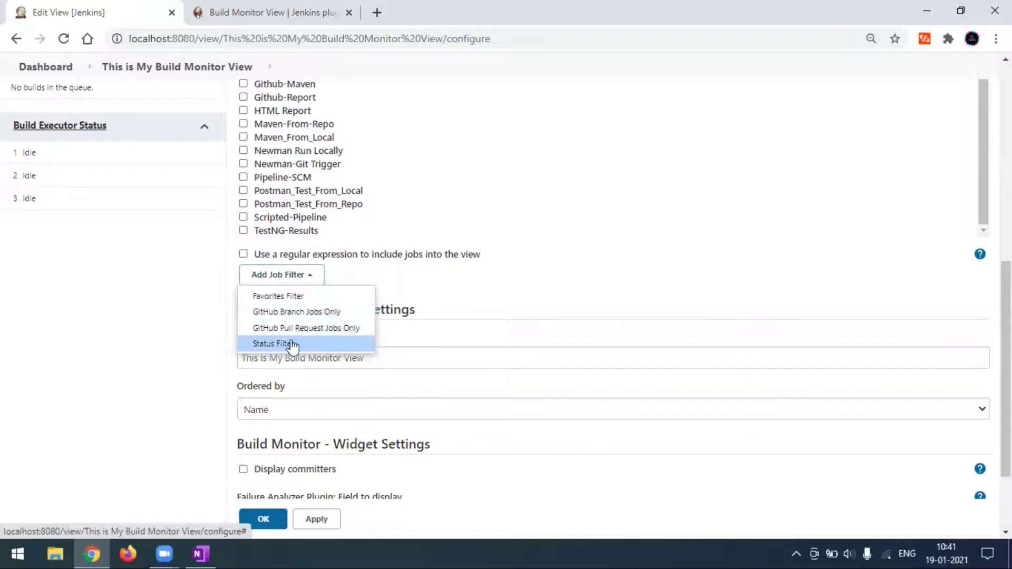
left_click(318, 283)
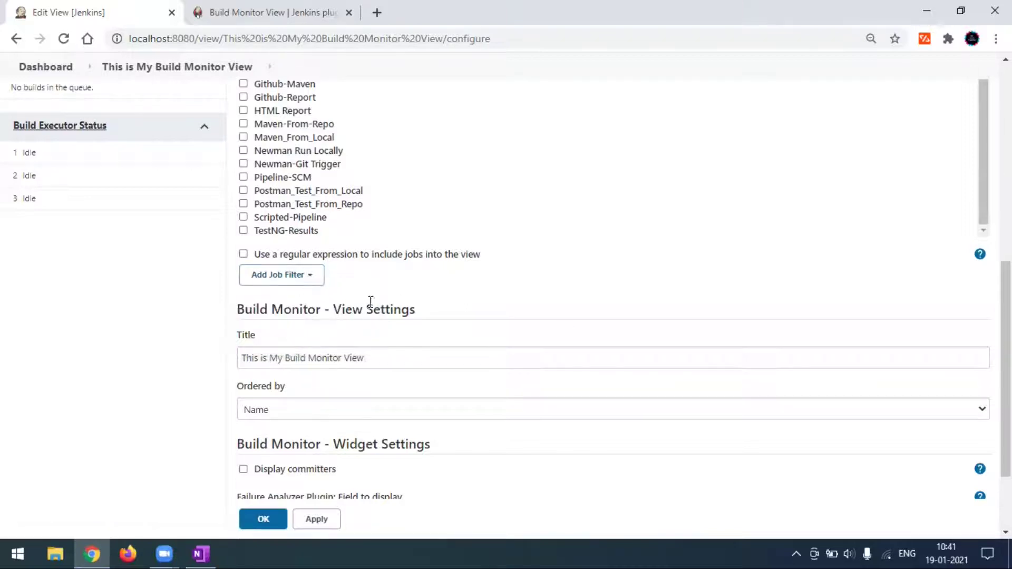
scroll(325, 276, "down", 2)
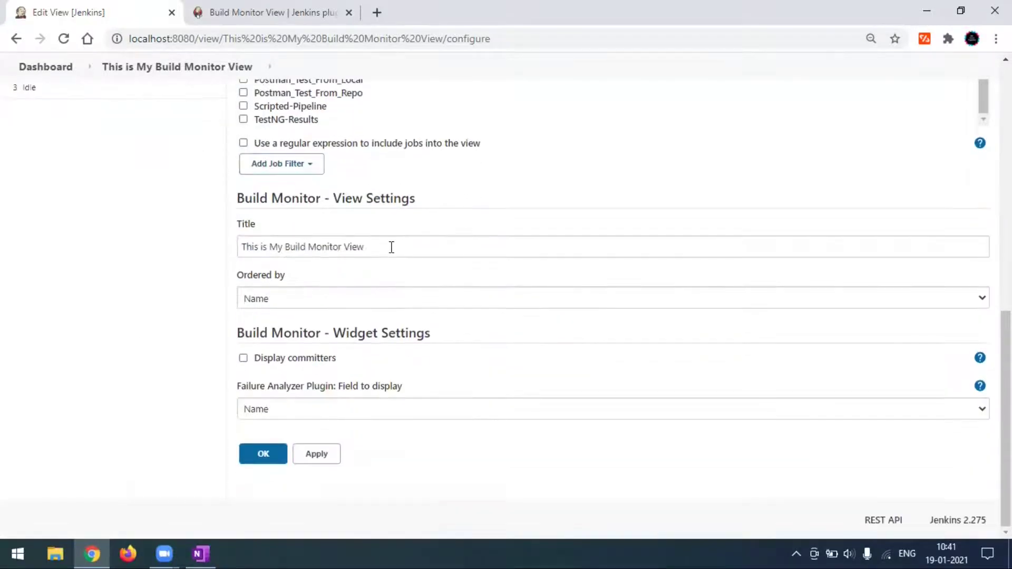
left_click(390, 246)
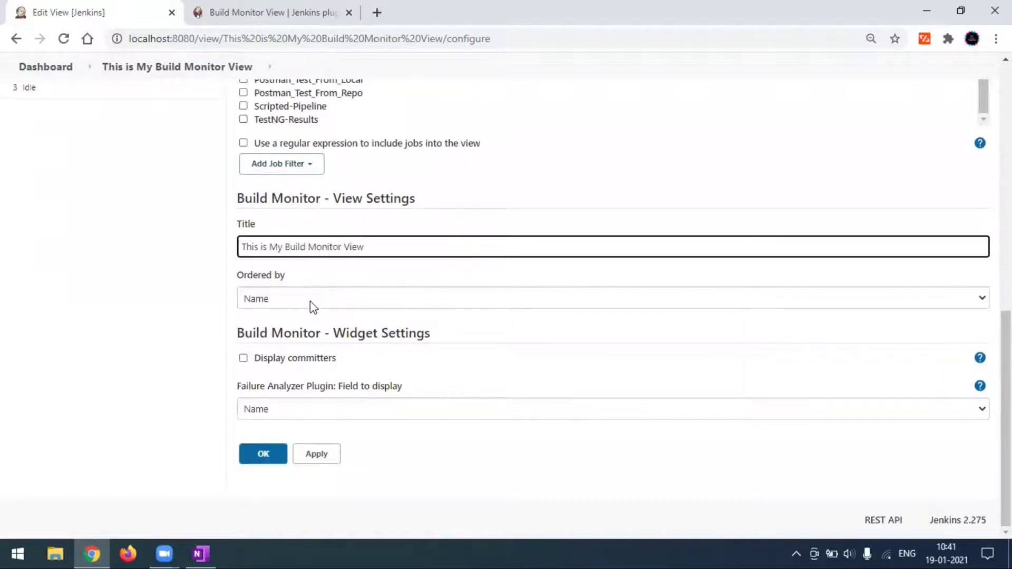
left_click(313, 305)
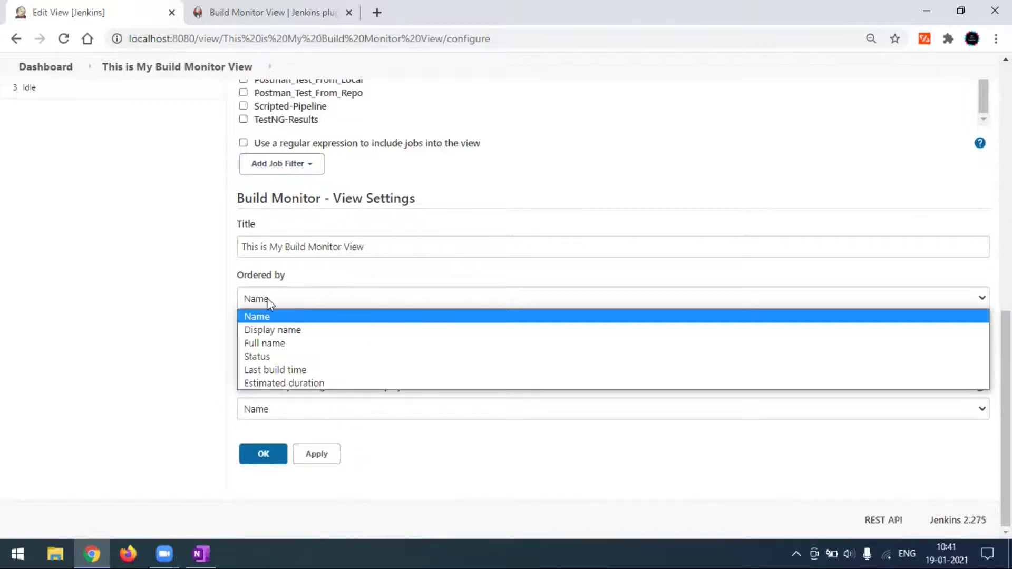
left_click(154, 319)
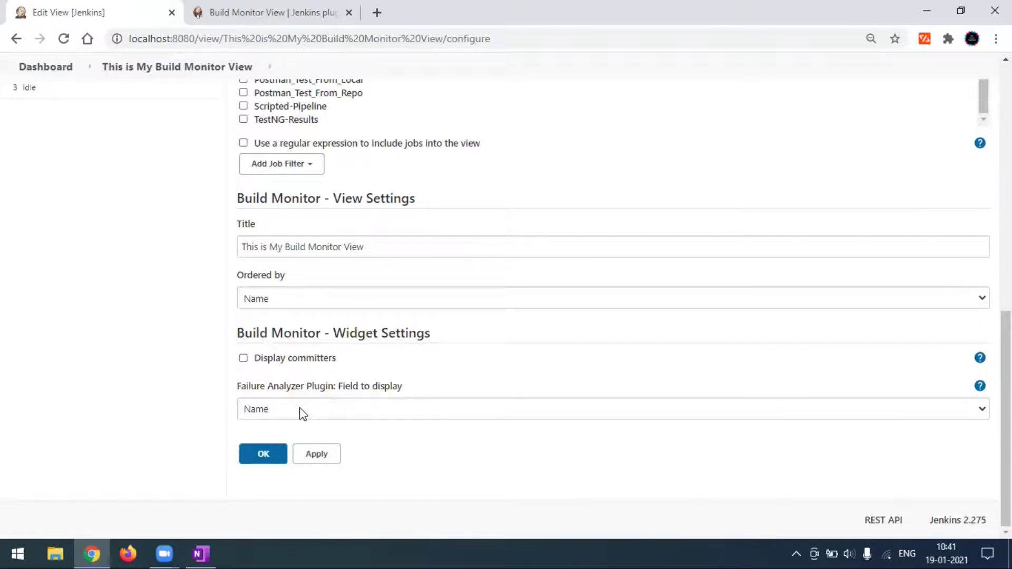
Read the help for the Display committers option, leave the option disabled and save the view configuration
left_click(243, 359)
left_click(979, 359)
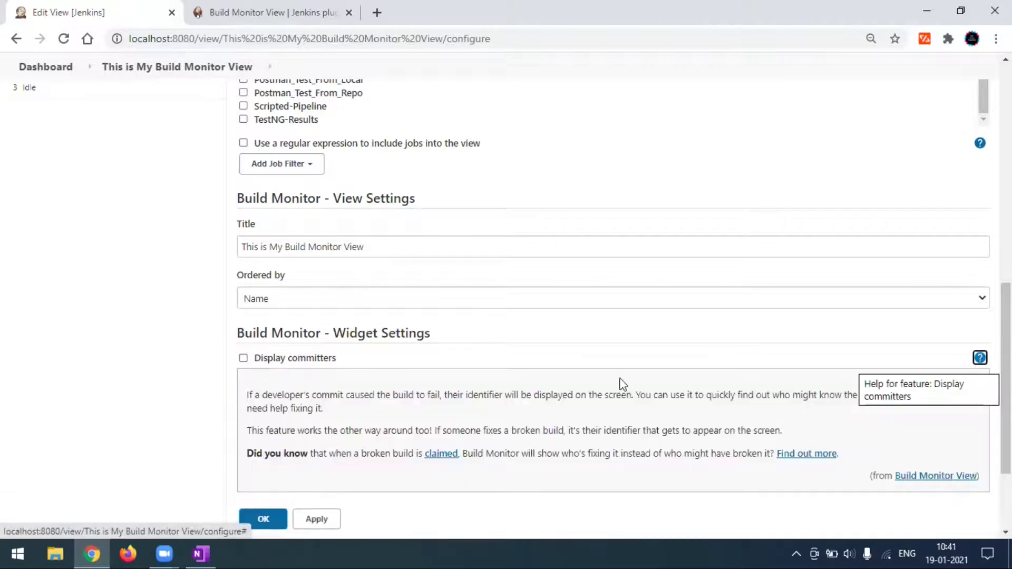
scroll(617, 388, "down", 2)
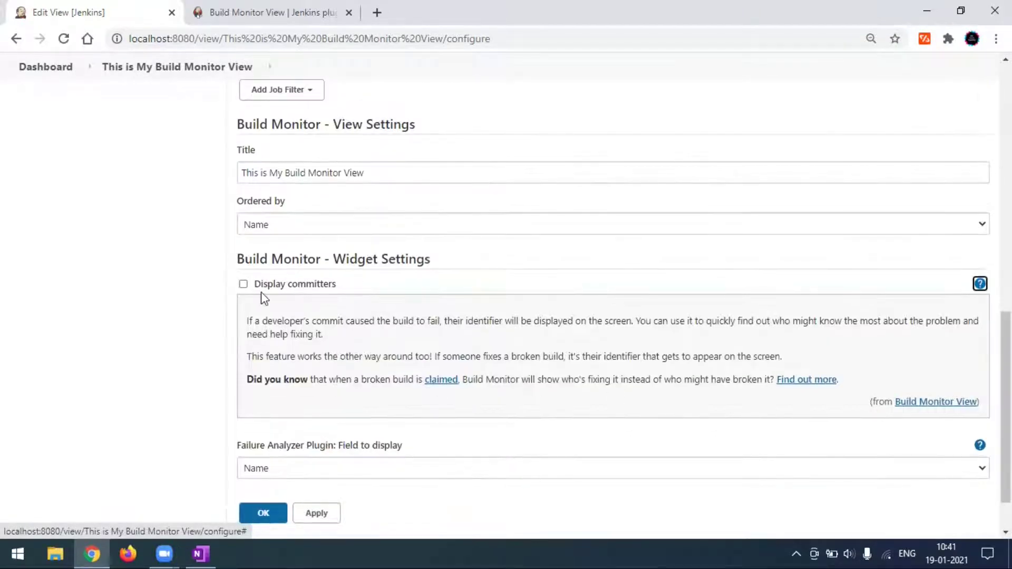
left_click(980, 284)
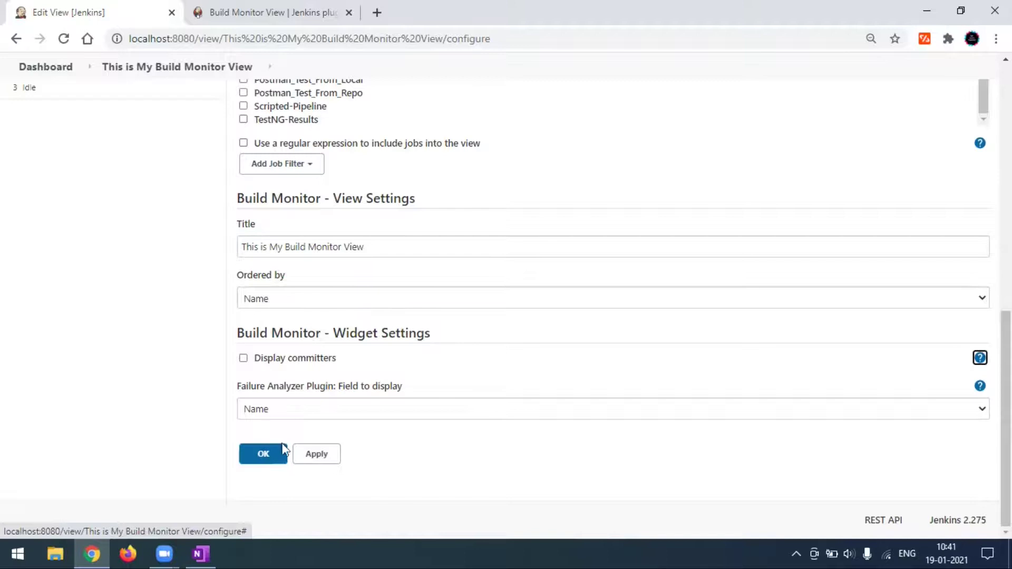
left_click(263, 454)
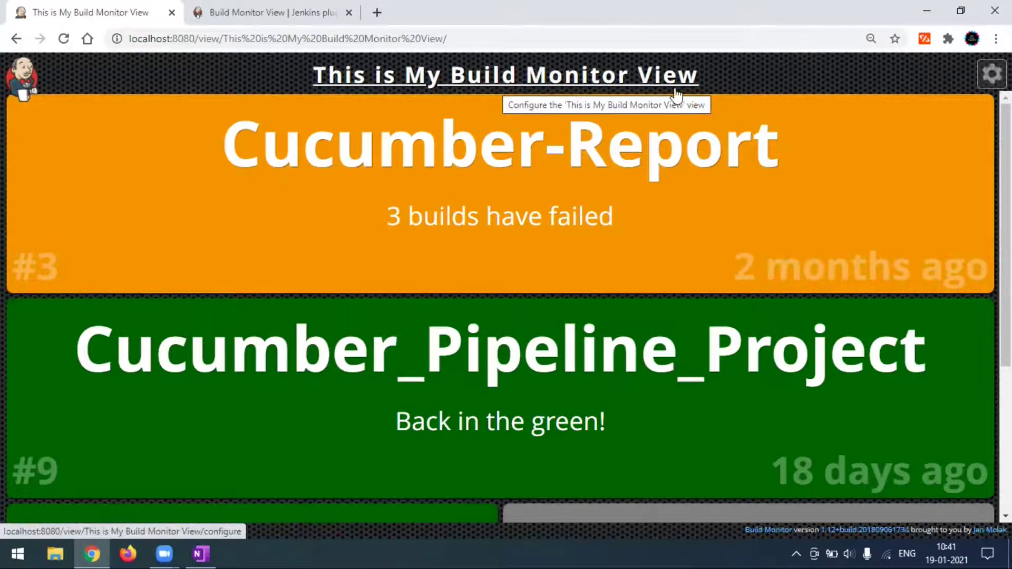
Examine the build status messages of the Cucumber-Report, Cucumber_Pipeline_Project, Declarative-Pipeline and Extent-Report tiles on the monitor
scroll(698, 256, "down", 4)
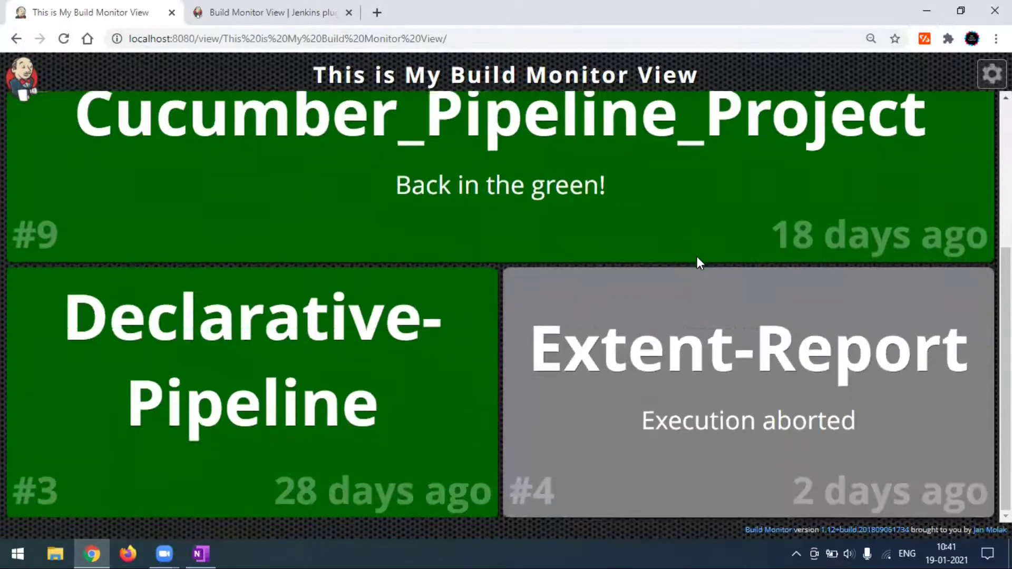
scroll(648, 299, "up", 4)
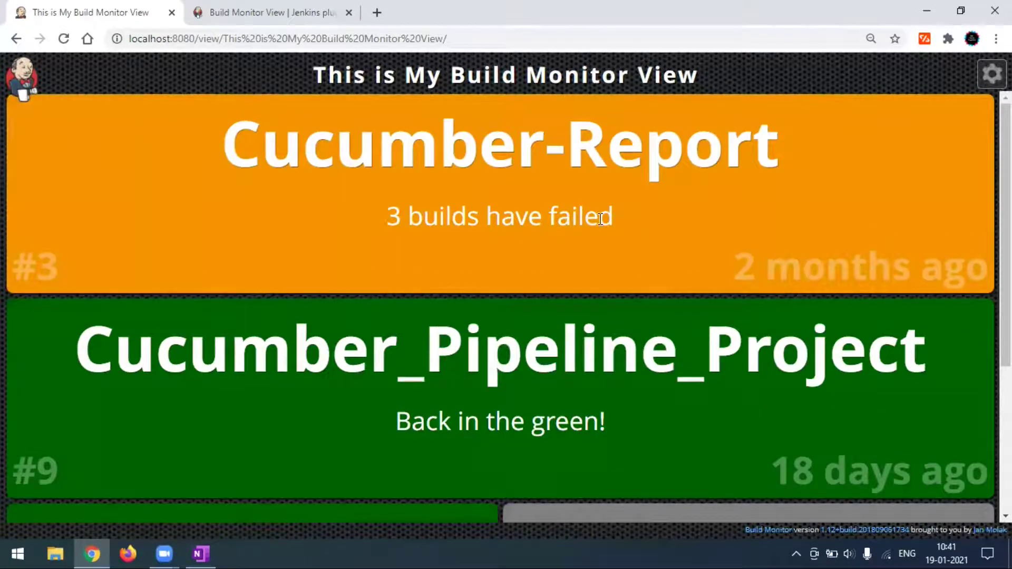
left_click_drag(401, 214, 620, 219)
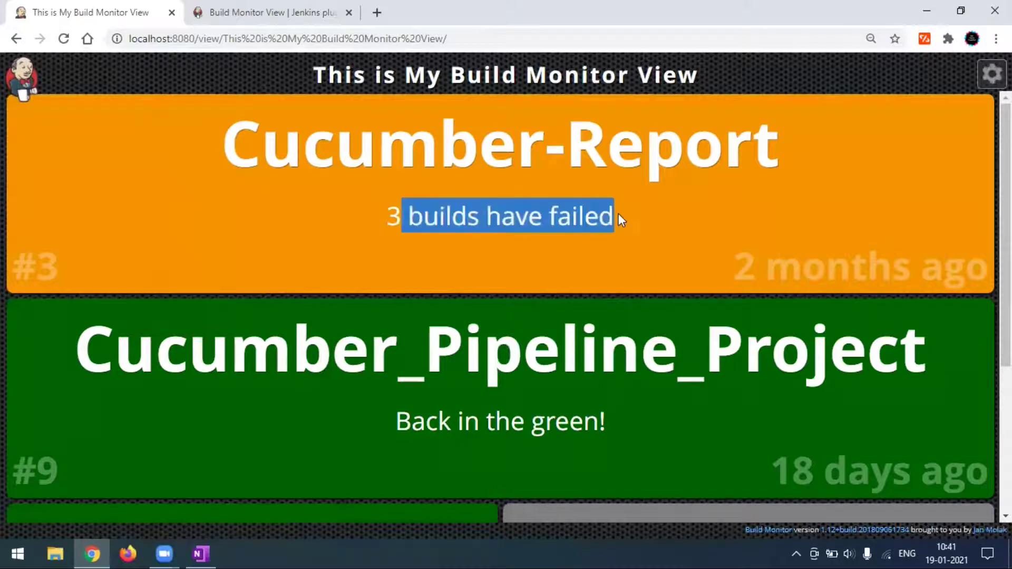
scroll(626, 247, "down", 3)
left_click_drag(396, 273, 641, 276)
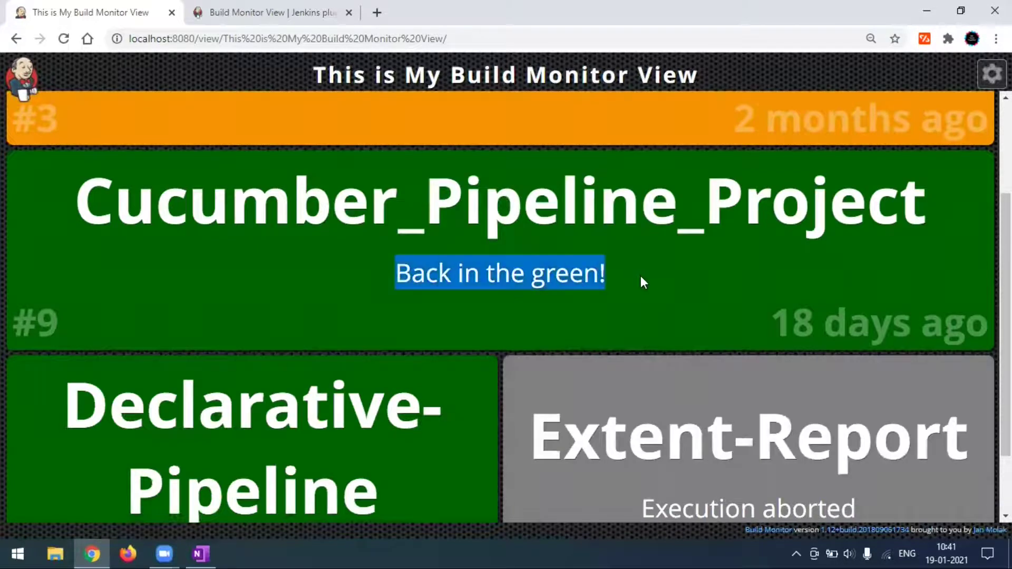
scroll(642, 297, "down", 2)
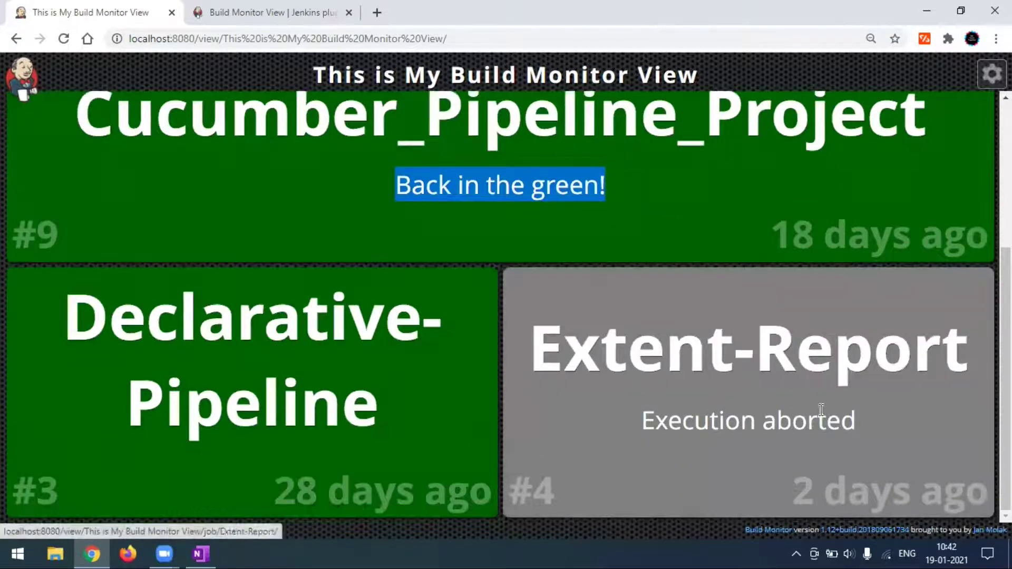
left_click_drag(648, 422, 853, 419)
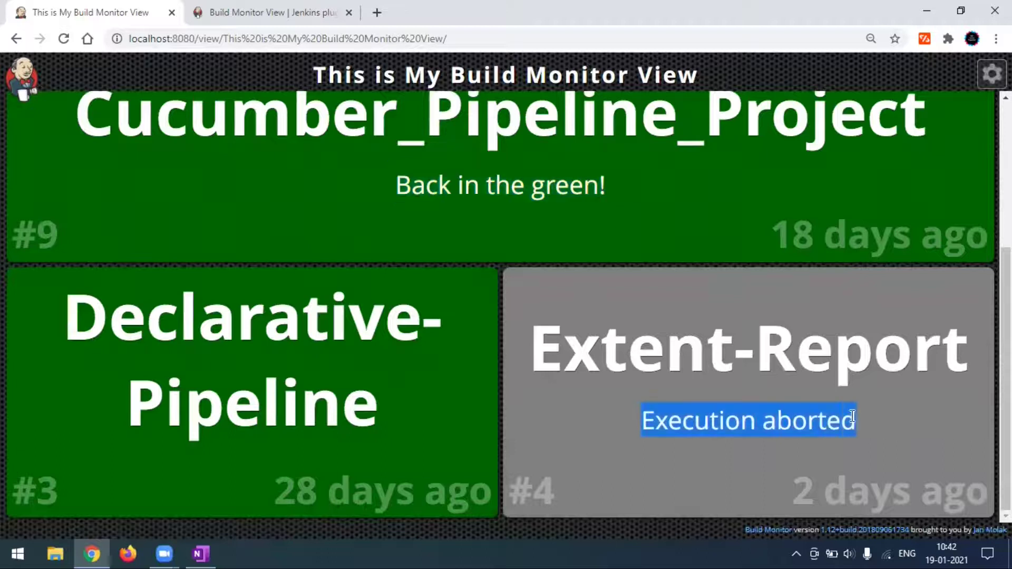
left_click(870, 412)
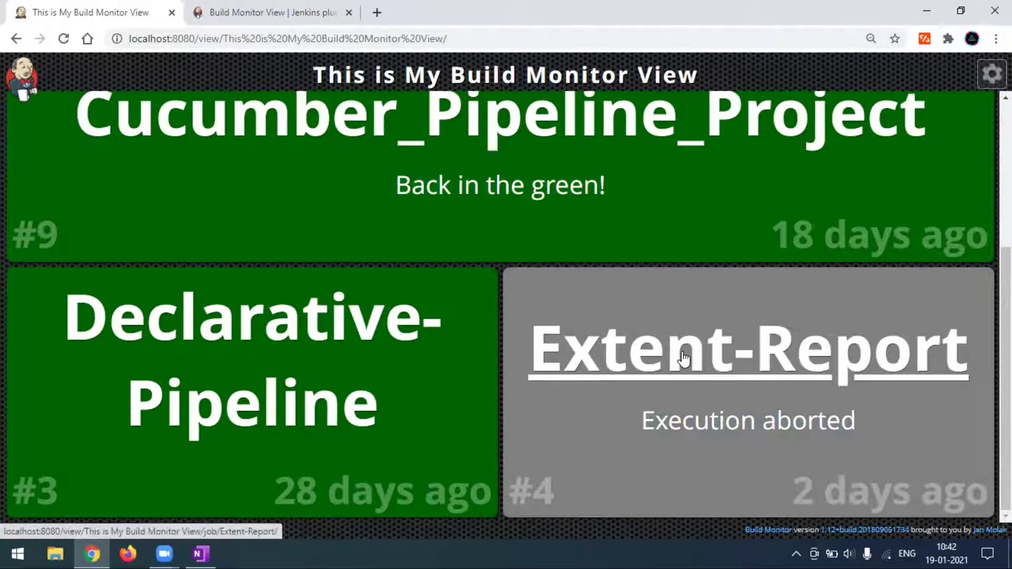
Set the monitor's text scale to 0.5 and its maximum number of columns to 3
scroll(678, 355, "up", 3)
left_click(992, 74)
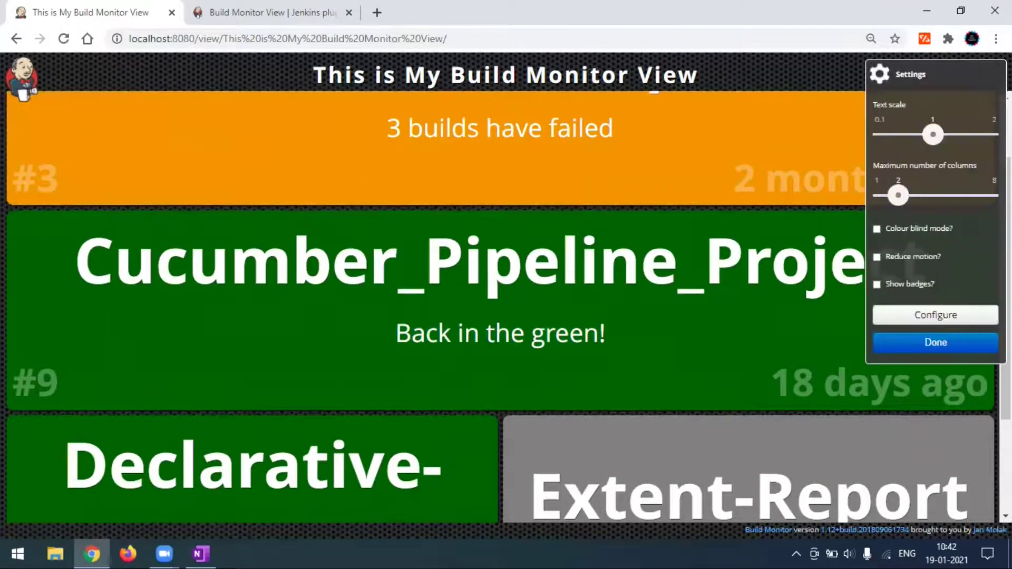
left_click_drag(934, 138, 906, 150)
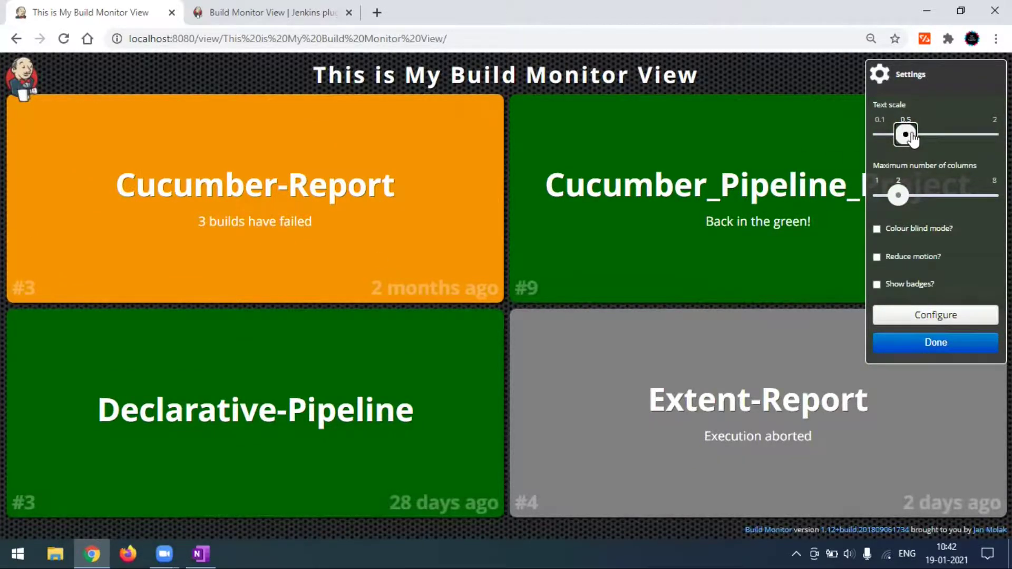
mouse_move(911, 137)
left_mouse_down()
mouse_move(982, 139)
mouse_move(906, 141)
left_mouse_up()
mouse_move(902, 198)
left_mouse_down()
mouse_move(916, 197)
mouse_move(897, 201)
left_mouse_up()
mouse_move(906, 200)
left_mouse_down()
mouse_move(958, 196)
mouse_move(911, 196)
left_mouse_up()
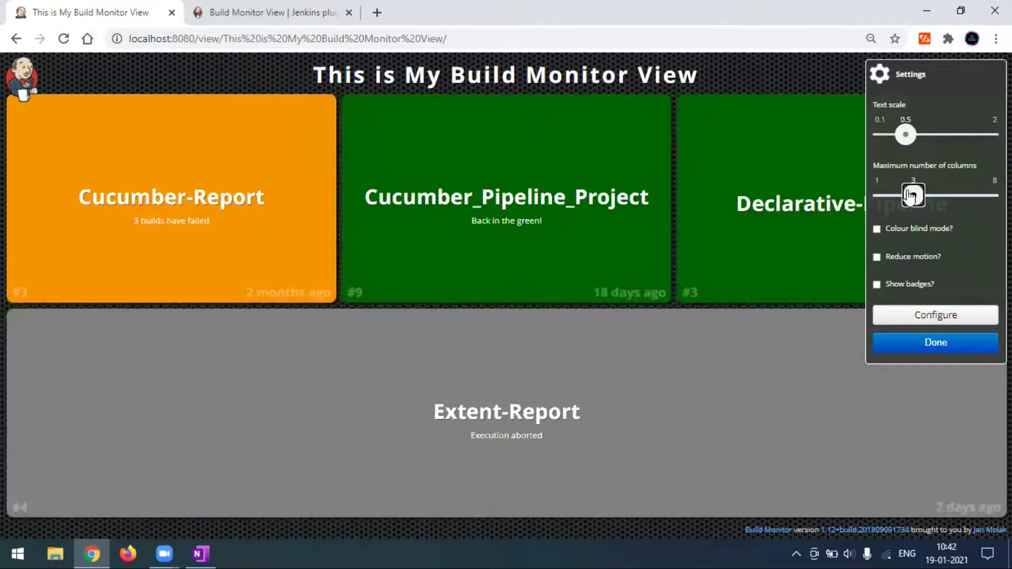
Enable colour blind mode, reduced motion and badges for the monitor, then close its display settings
left_click(877, 230)
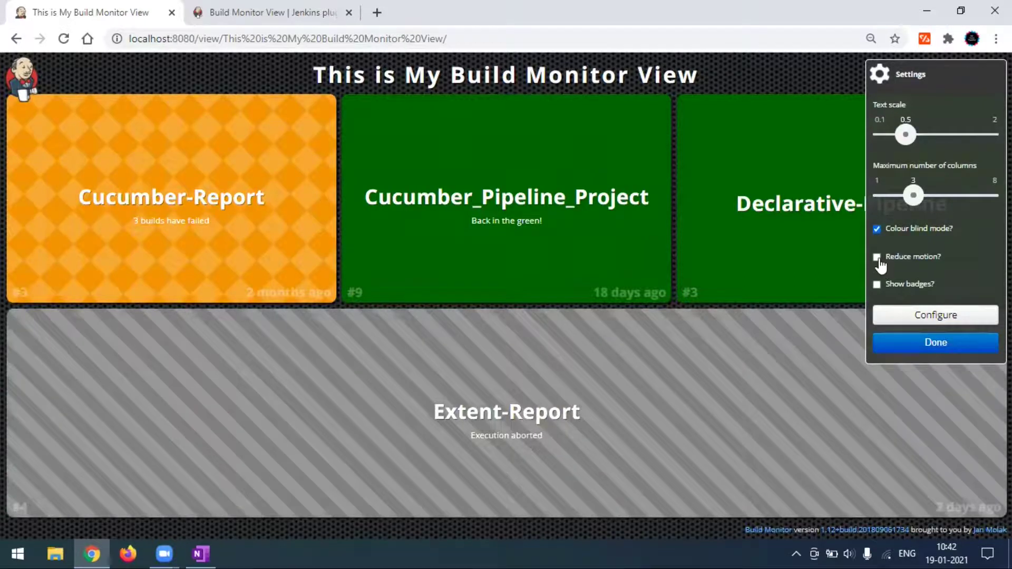
left_click(877, 257)
left_click(929, 347)
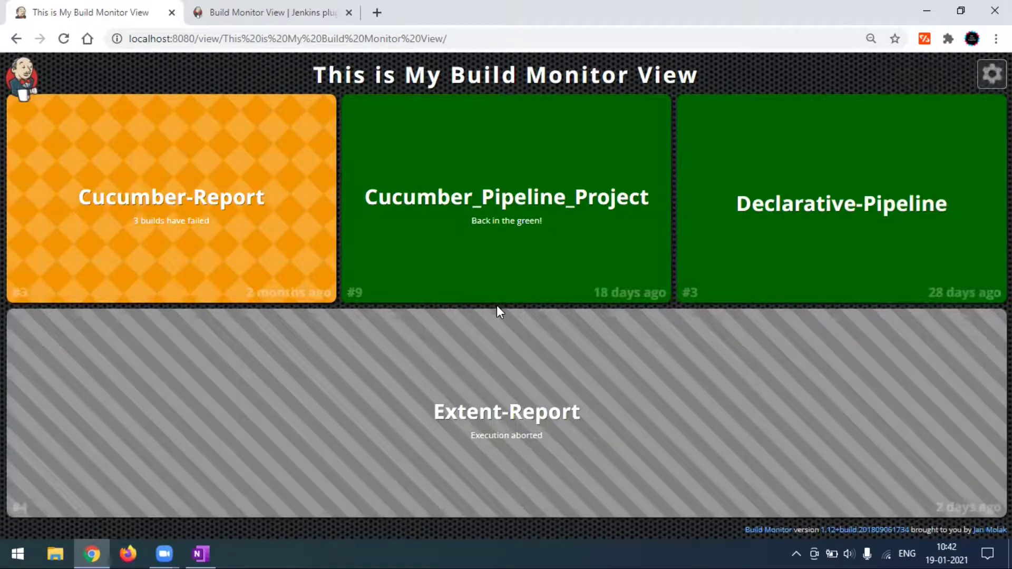
Reopen the view's configuration and add the jobs FreeStyle-Project, Github-Maven, Github-Report and HTML Report
left_click(984, 84)
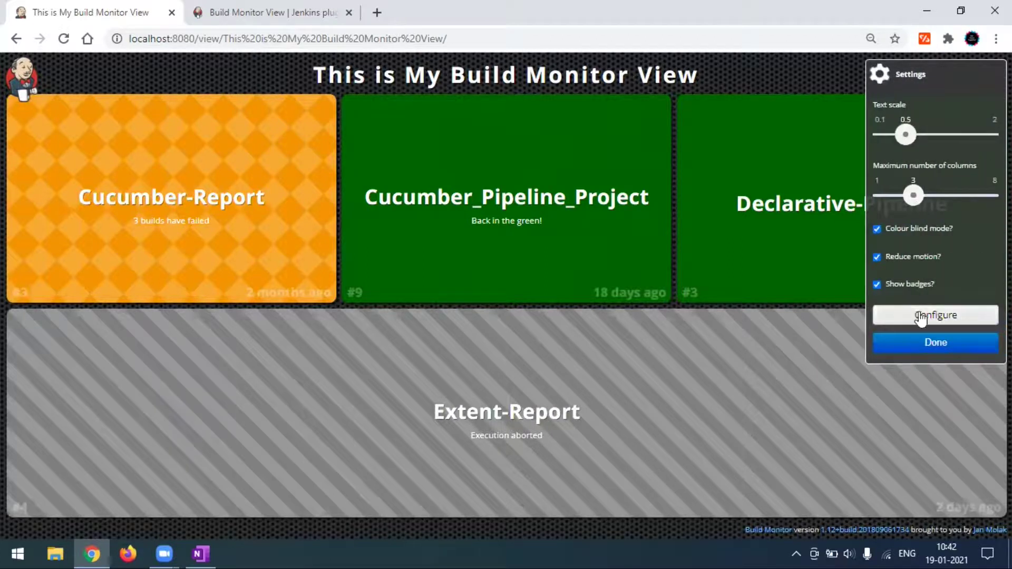
left_click(945, 319)
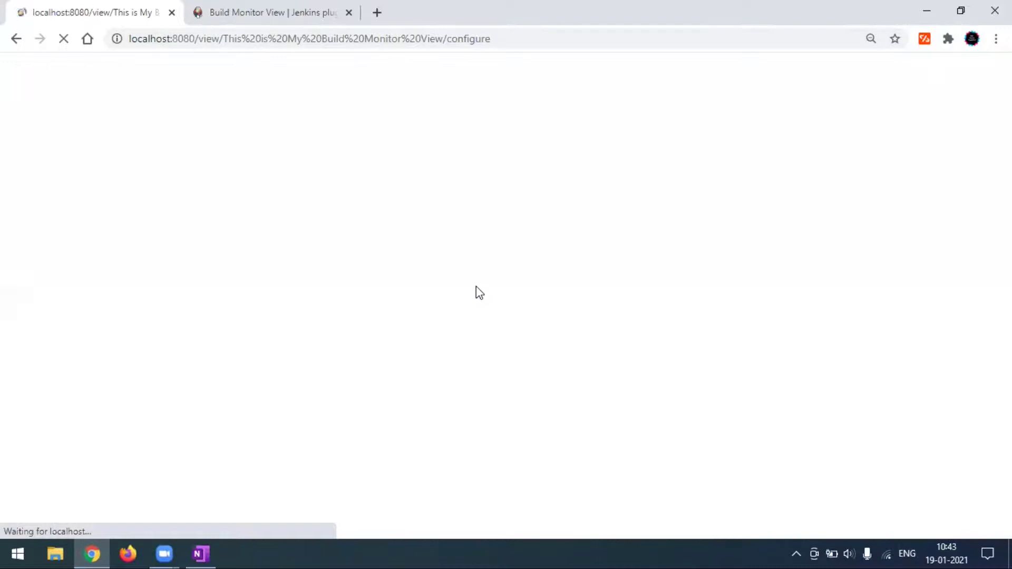
scroll(474, 290, "down", 4)
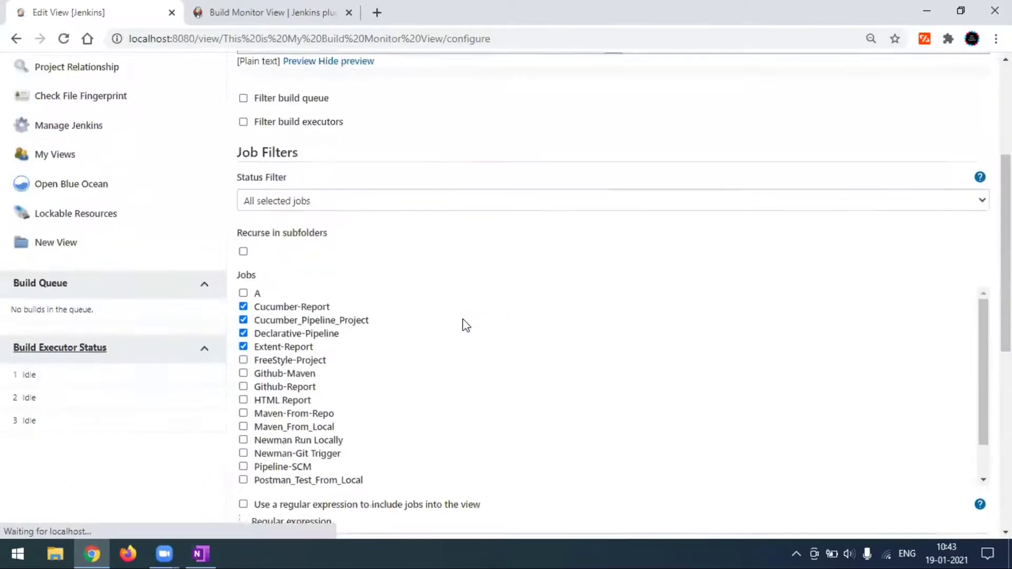
left_click(243, 332)
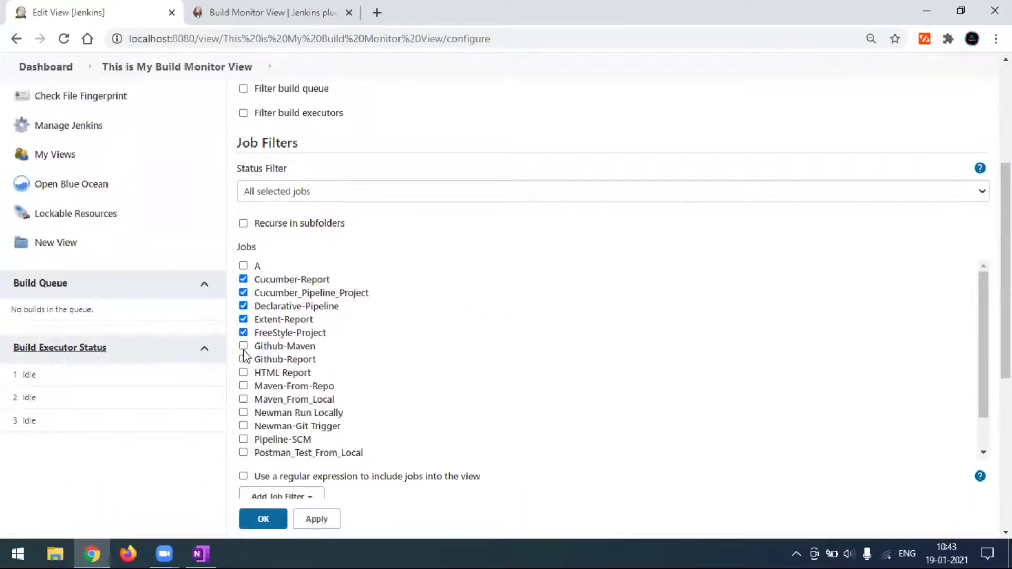
left_click(243, 346)
left_click(243, 359)
left_click(243, 373)
scroll(244, 406, "down", 2)
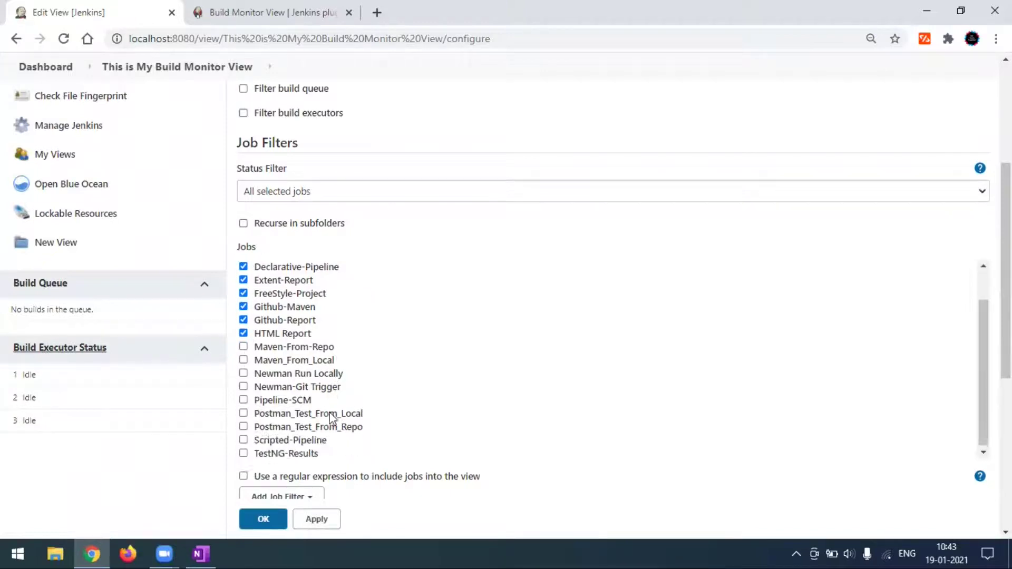
Add the jobs Scripted-Pipeline, Postman_Test_From_Local, Pipeline-SCM, Newman-Git Trigger and Maven_From_Local to the view and save the configuration
left_click(243, 439)
left_click(243, 413)
left_click(243, 399)
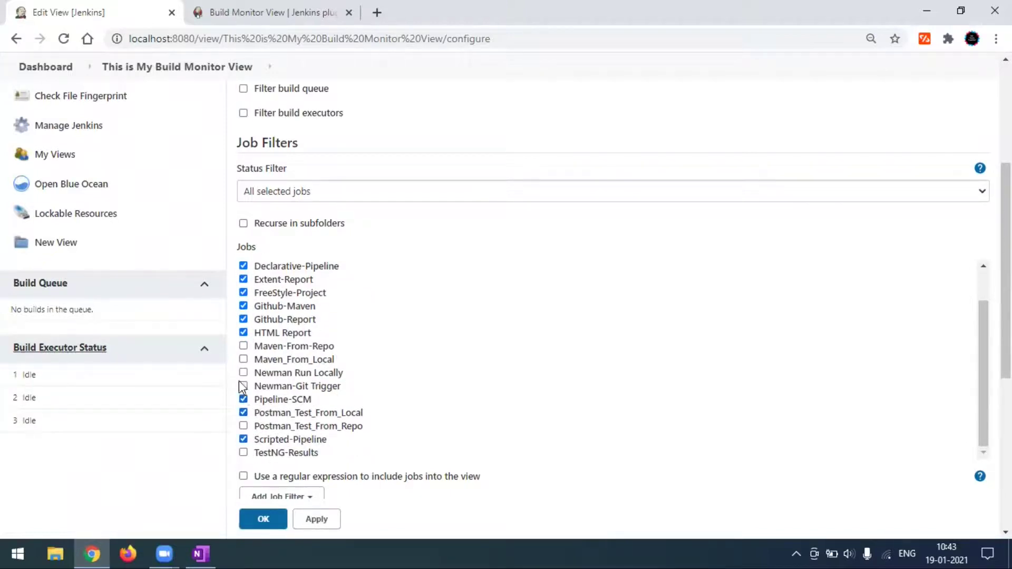
left_click(243, 387)
scroll(243, 368, "down", 3)
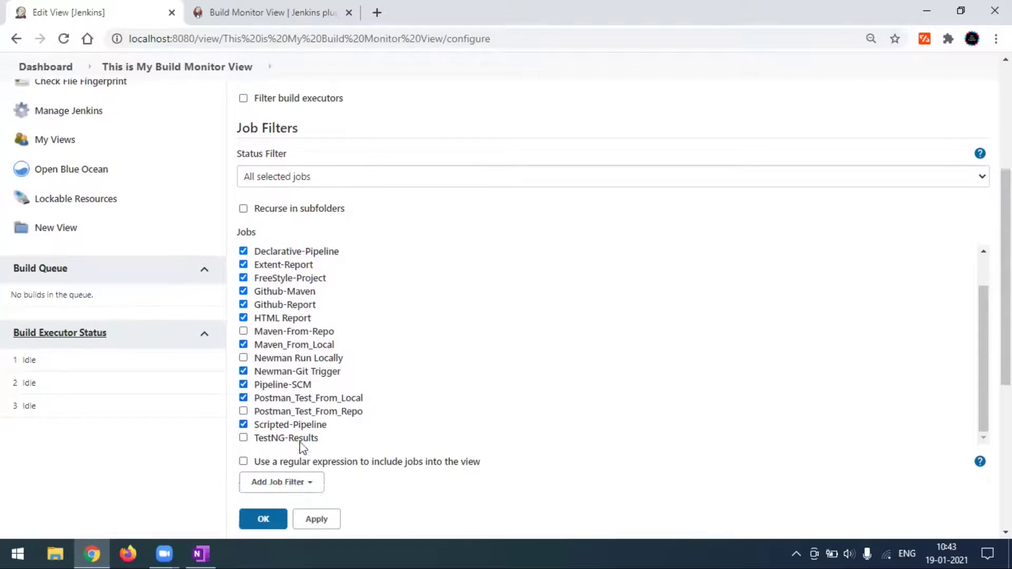
left_click(266, 519)
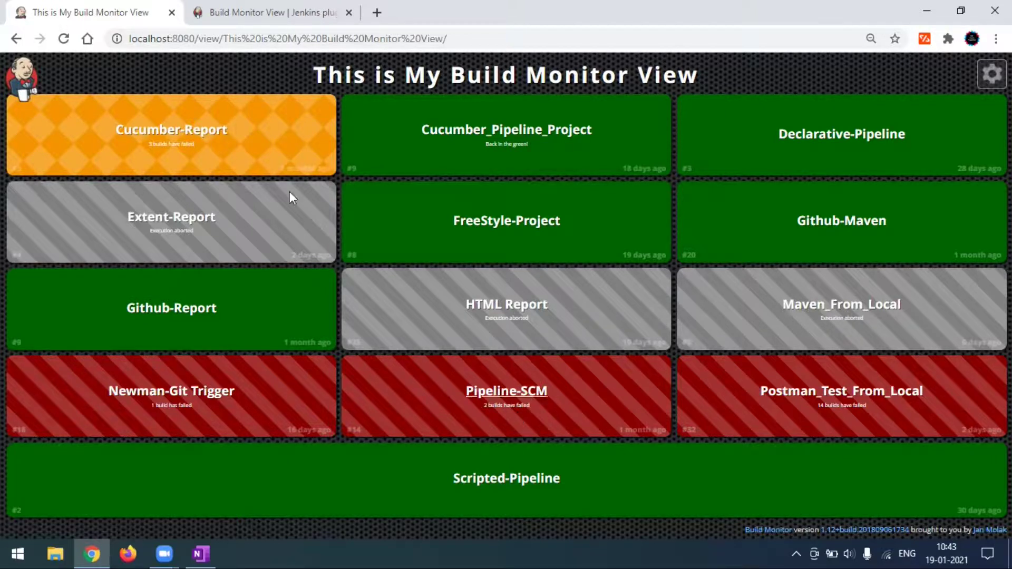
Open the Cucumber-Report job from its monitor tile and show the console output of its build #3
left_click(187, 133)
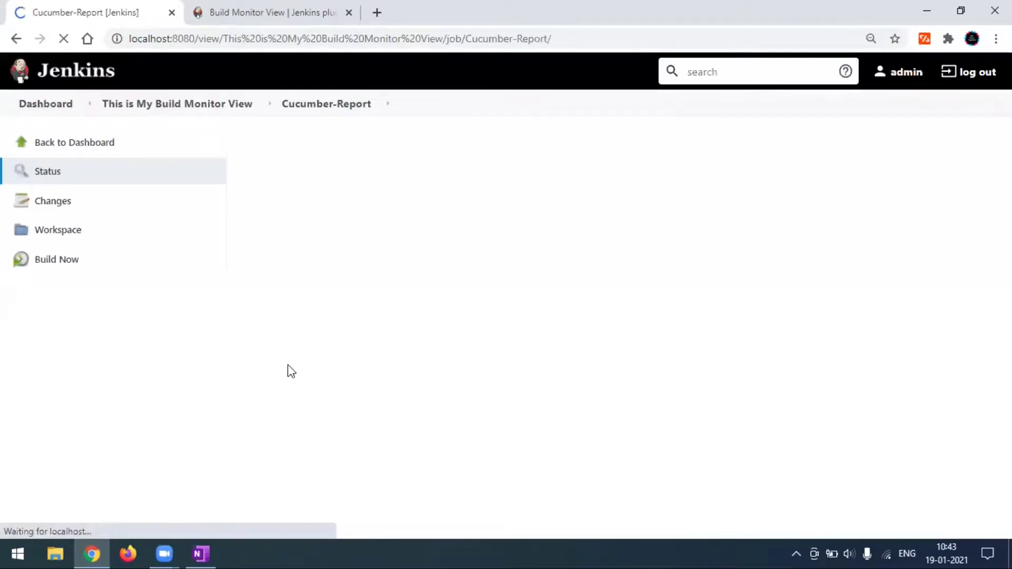
scroll(52, 414, "down", 3)
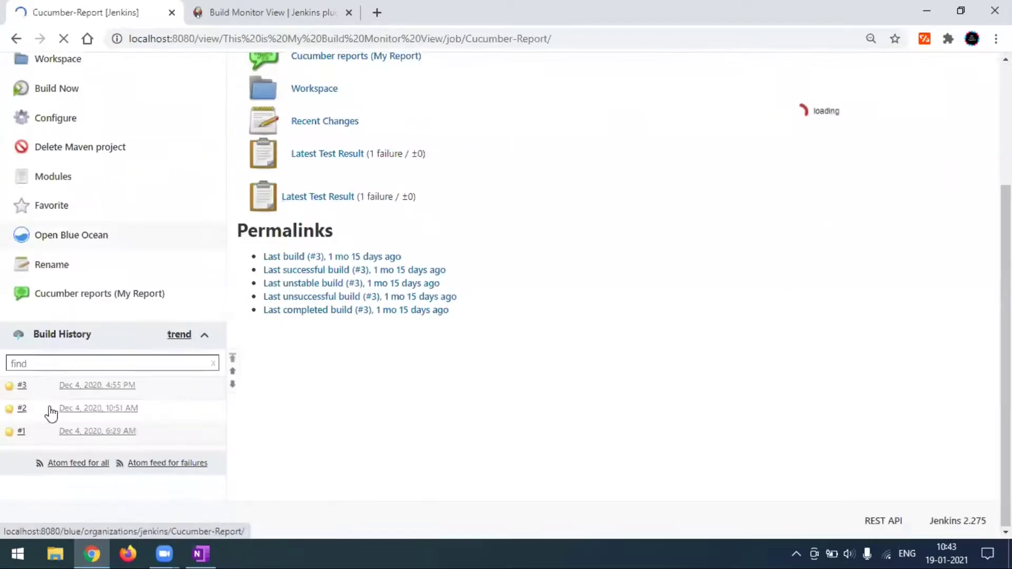
left_click(98, 390)
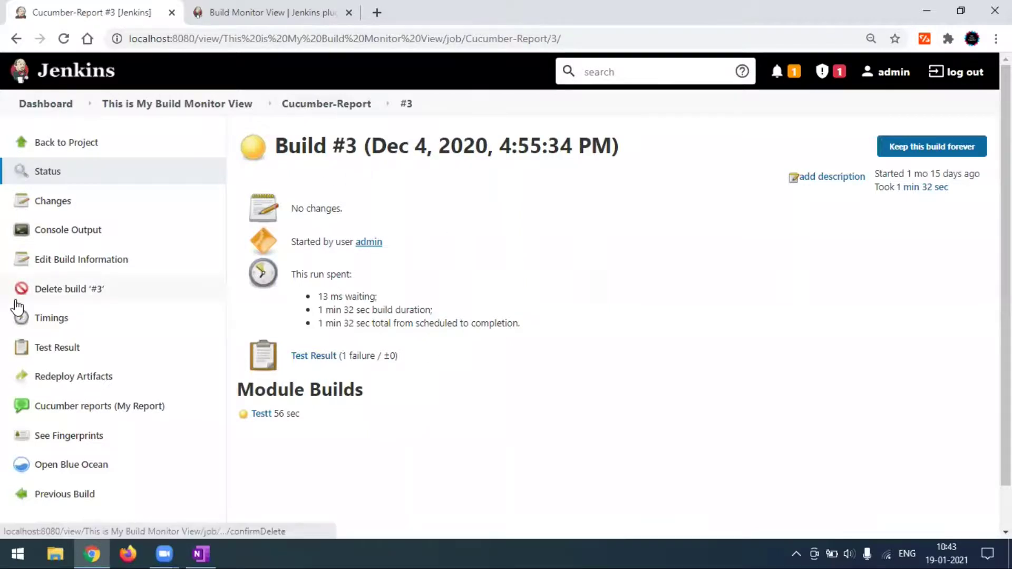
left_click(57, 232)
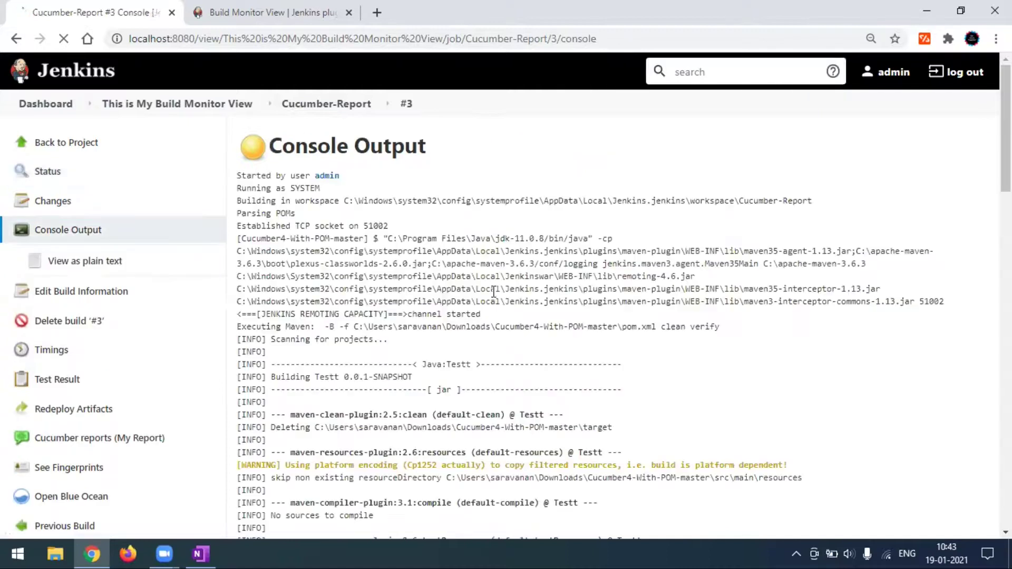
Examine the Maven build result and the final job status at the end of the console output, and return to the monitor view
scroll(496, 316, "down", 20)
scroll(496, 341, "down", 3)
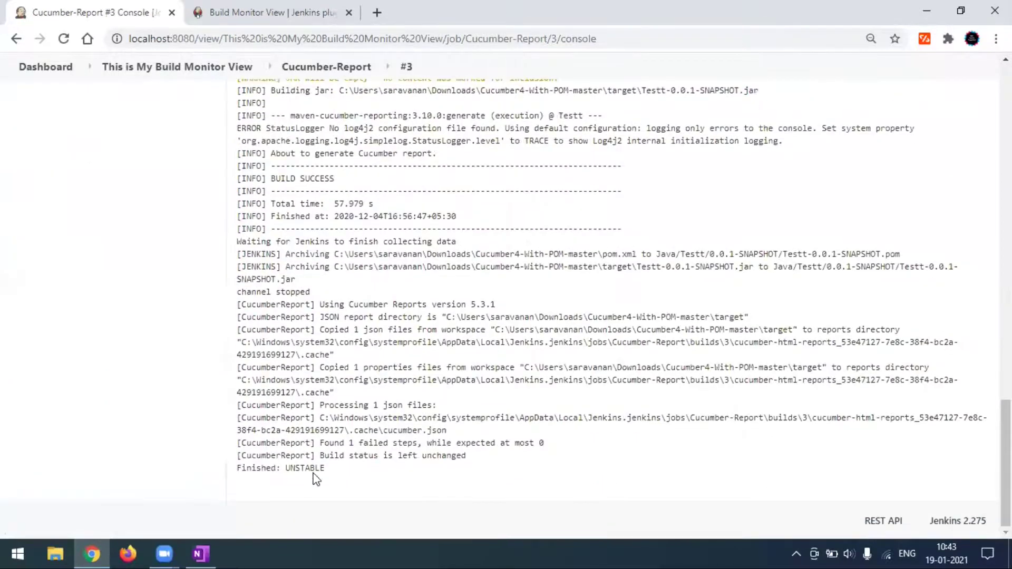
double_click(289, 468)
scroll(369, 433, "up", 1)
left_click_drag(305, 253, 335, 253)
scroll(369, 317, "down", 1)
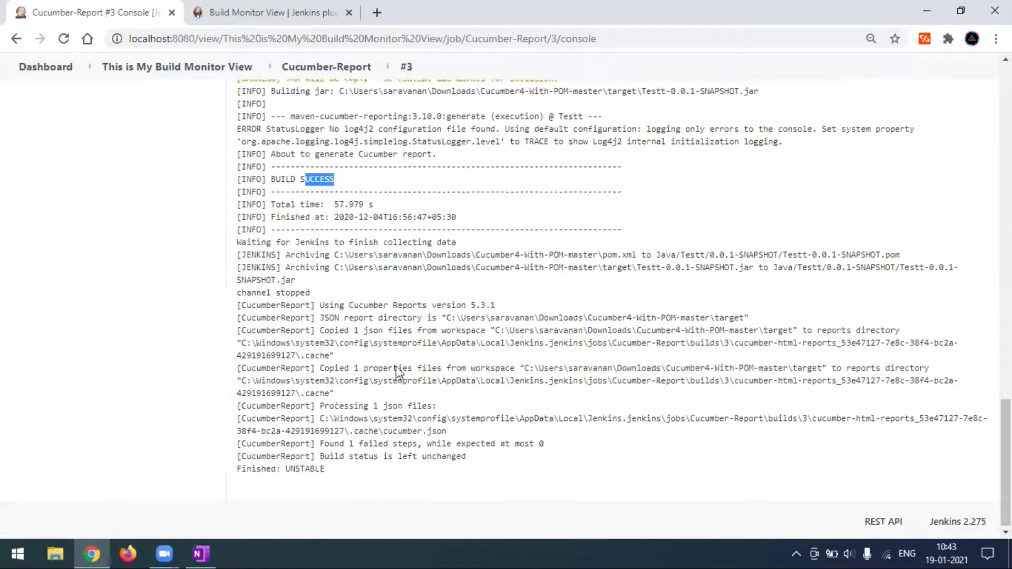
left_click(718, 434)
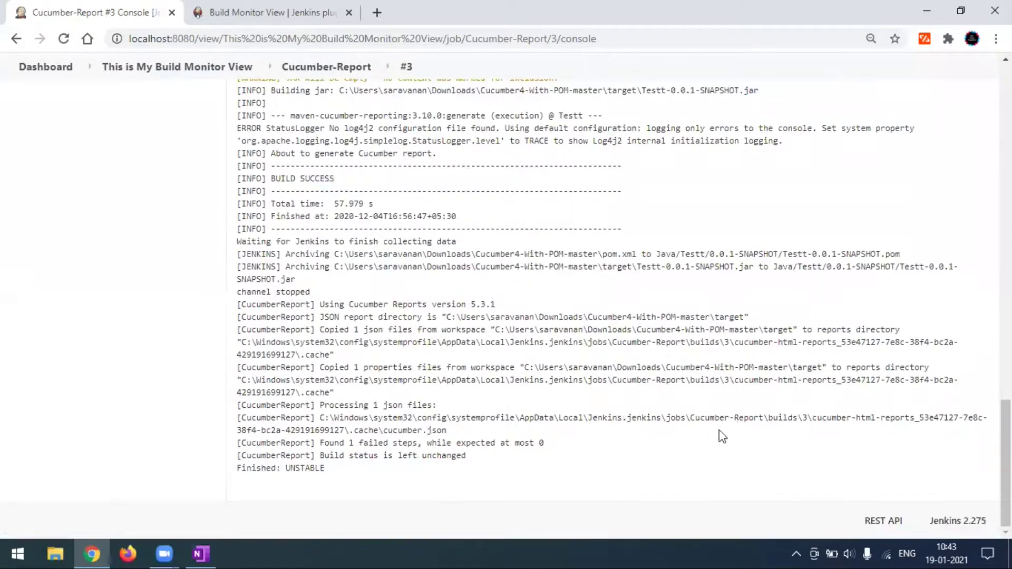
double_click(287, 468)
left_click(469, 415)
scroll(459, 401, "up", 20)
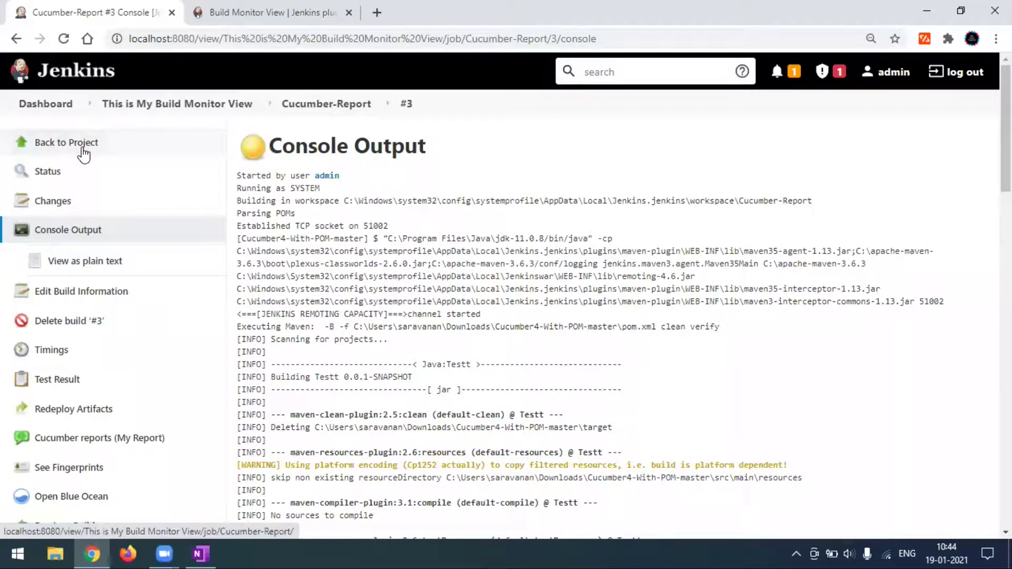
left_click(158, 108)
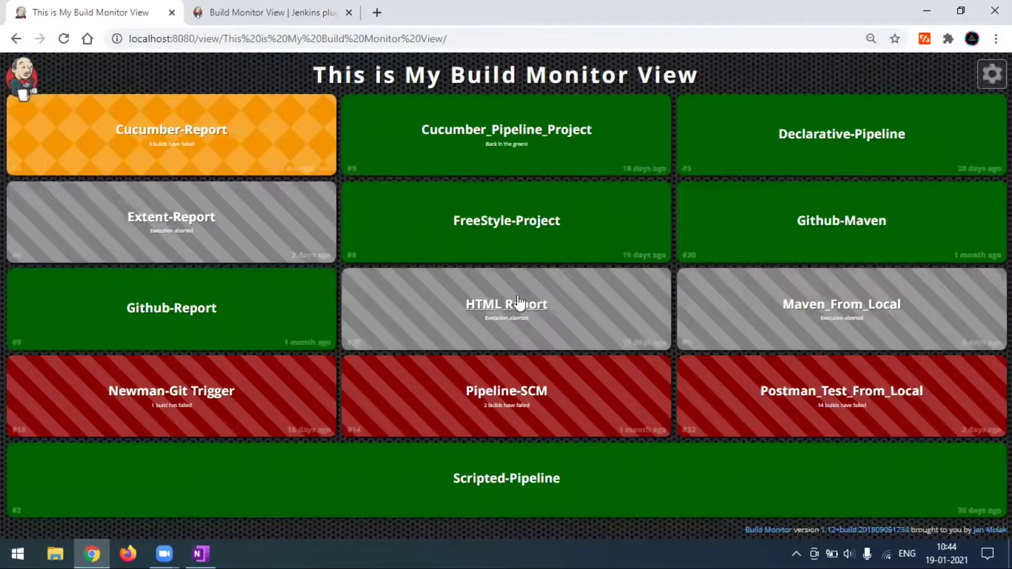
Open the Extent-Report job from its tile, review its build history and return to the monitor view
left_click(184, 228)
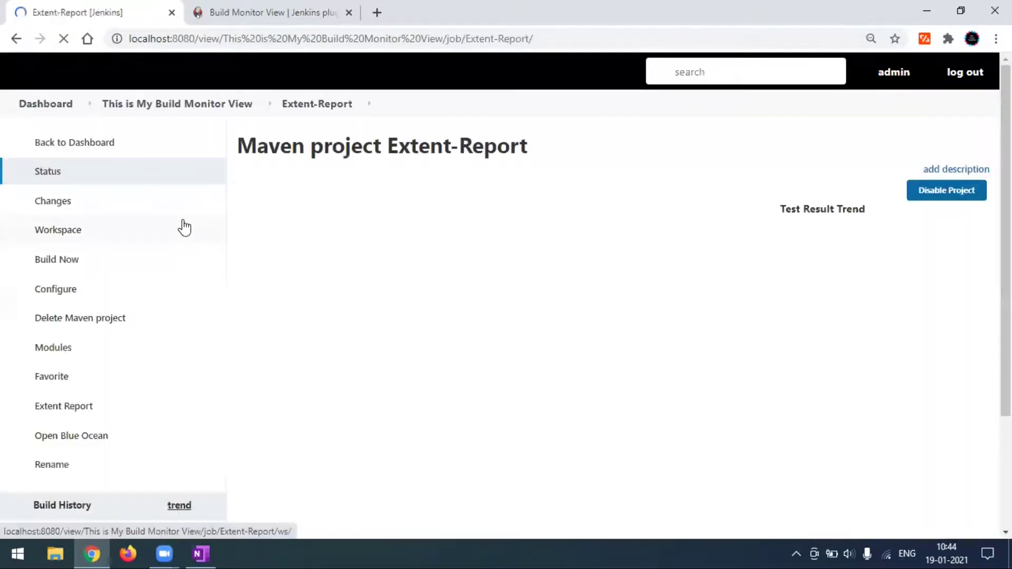
scroll(179, 226, "down", 3)
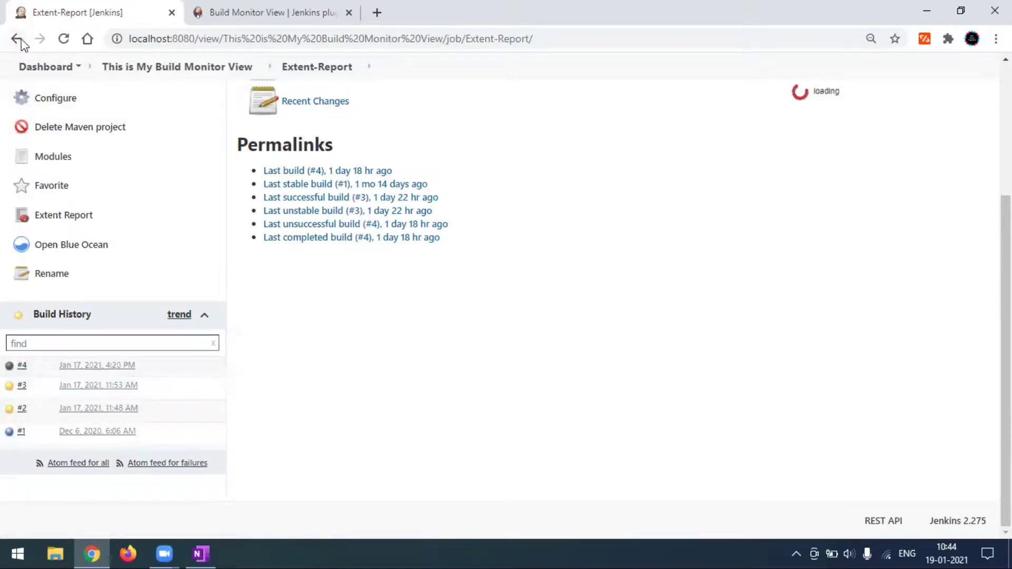
left_click(178, 66)
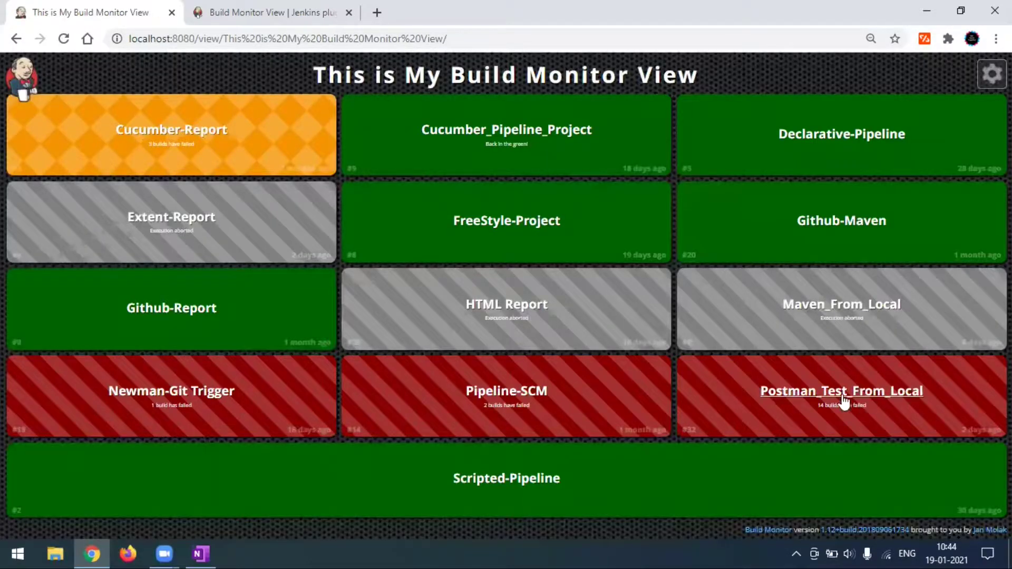
Open the Newman-Git Trigger job from its tile, check its latest builds in the history and return to the monitor view
left_click(206, 403)
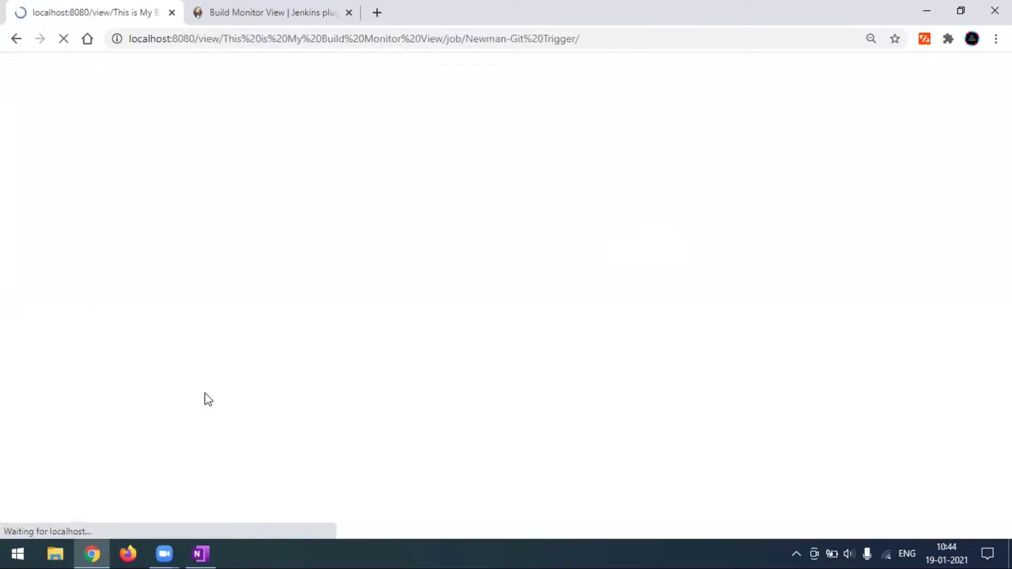
scroll(203, 401, "down", 5)
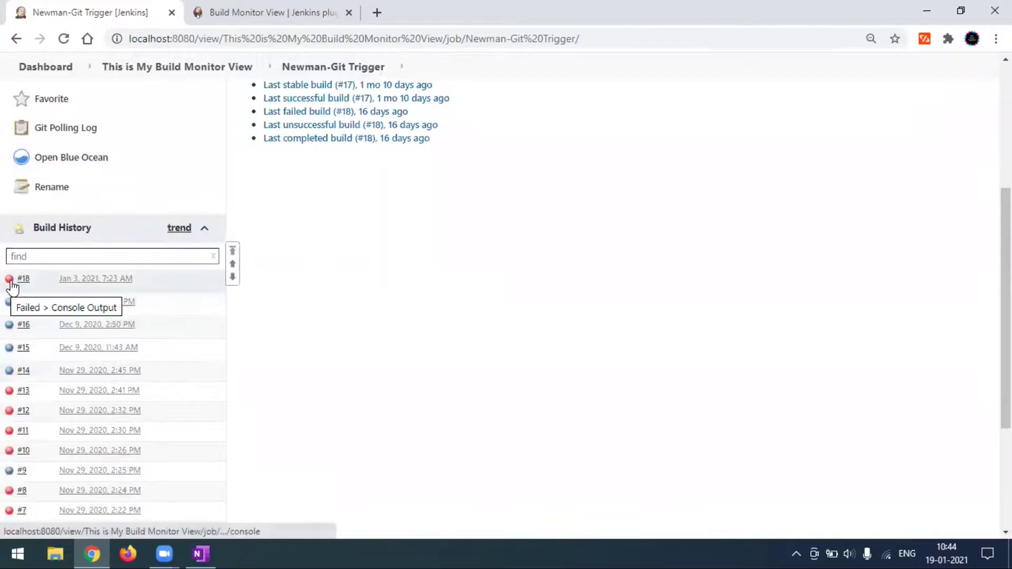
left_click(168, 74)
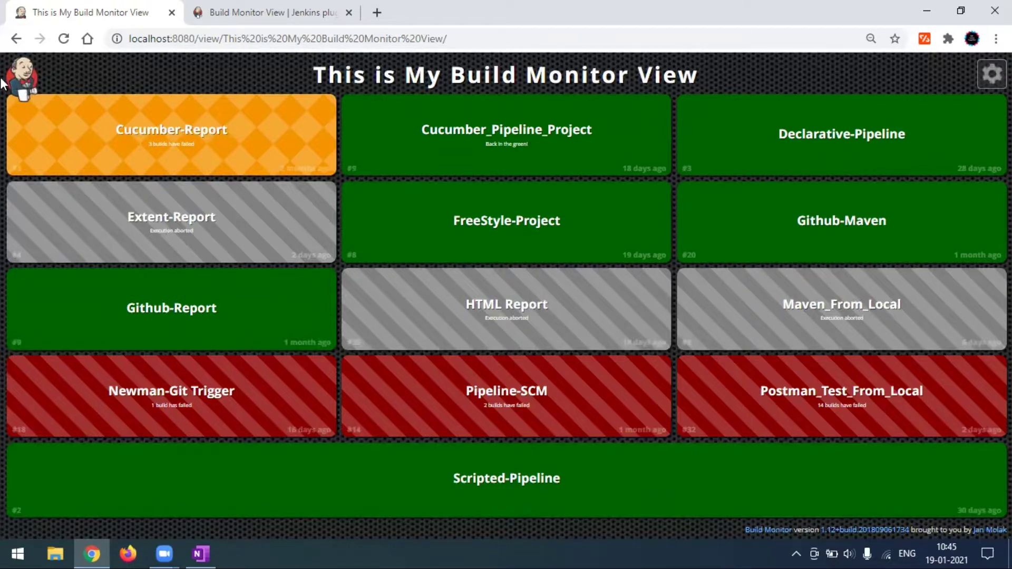
Compare the dashboard's list of all jobs with the Build Monitor View, ending on the monitor view
left_click(21, 80)
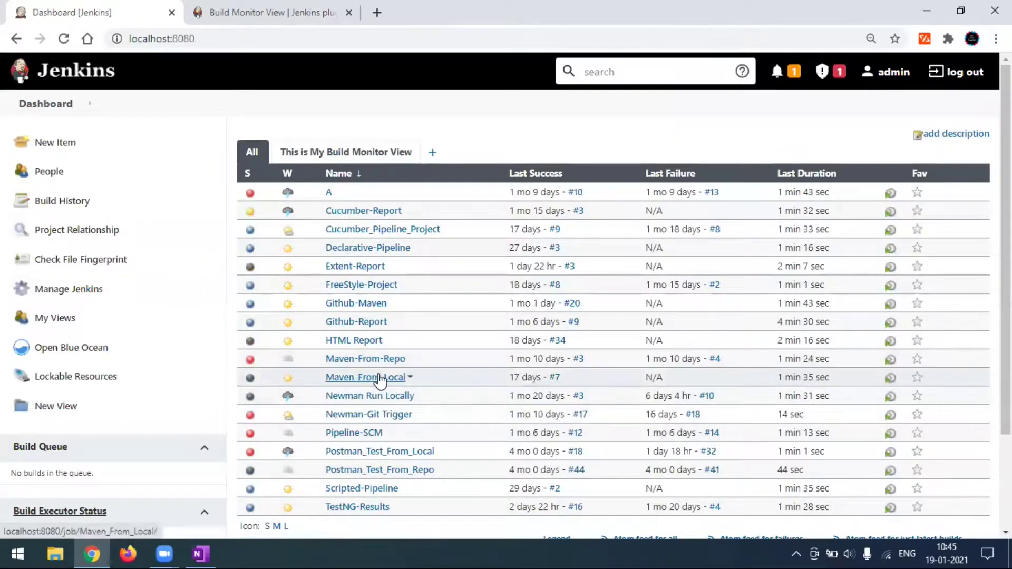
scroll(388, 175, "down", 1)
scroll(350, 283, "up", 1)
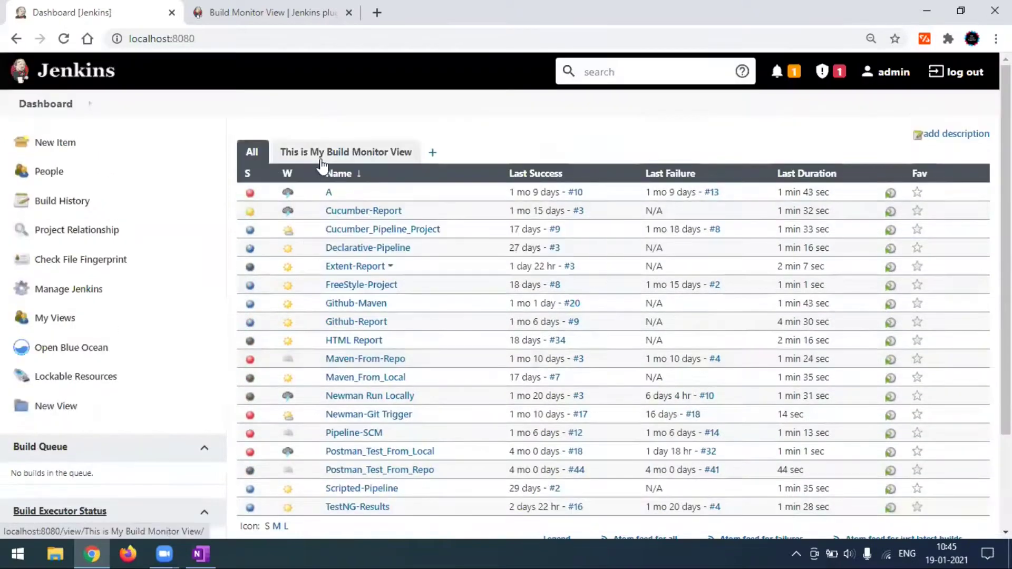
left_click(326, 155)
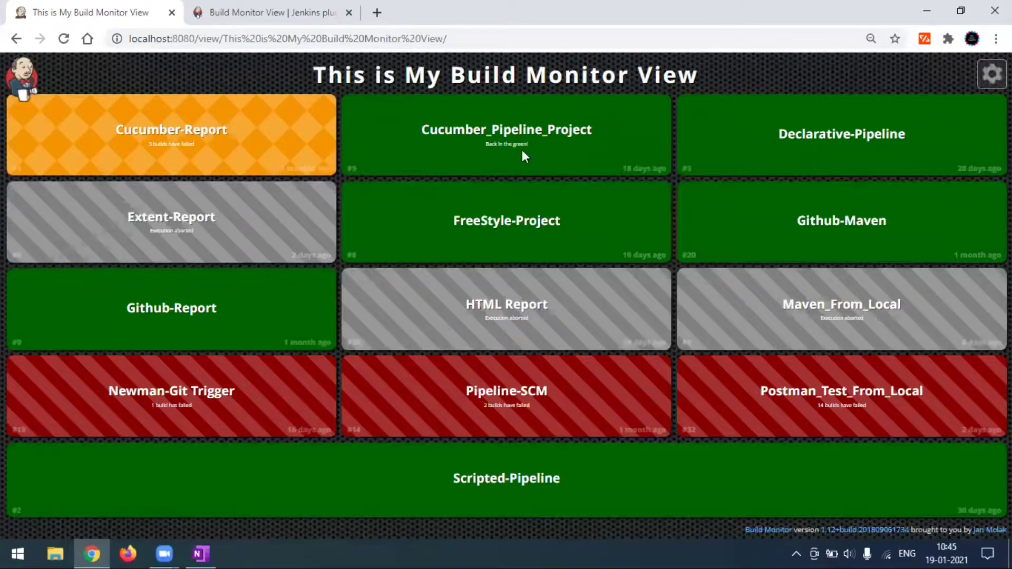
left_click(22, 78)
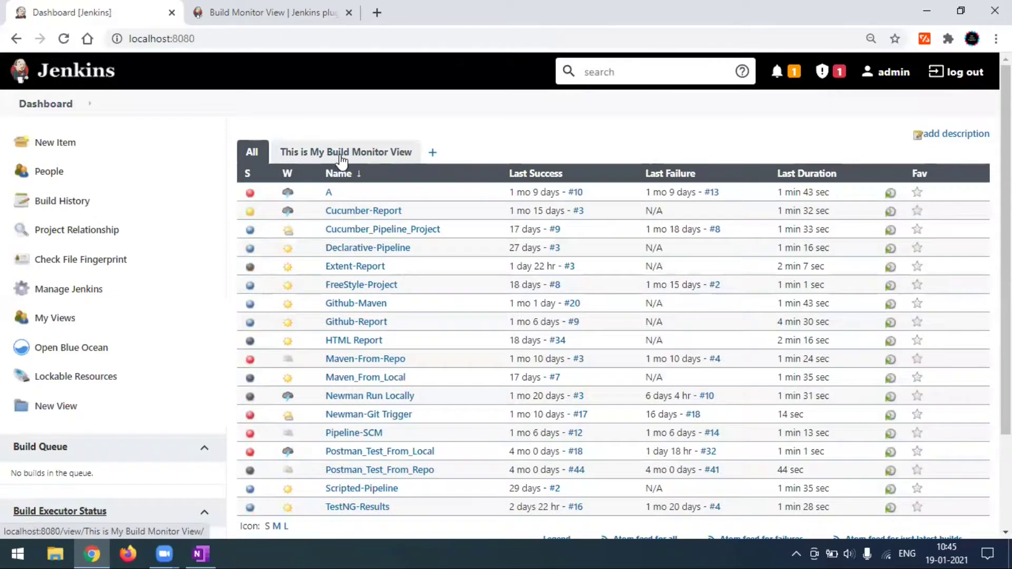
left_click(341, 155)
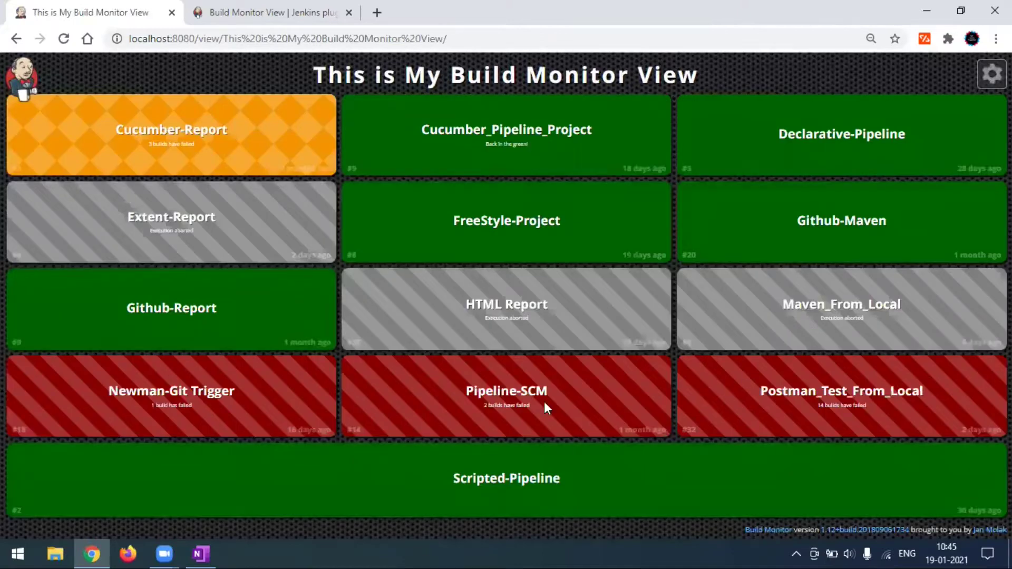
Open the monitor's display settings and set the text scale to 0.8
left_click(992, 73)
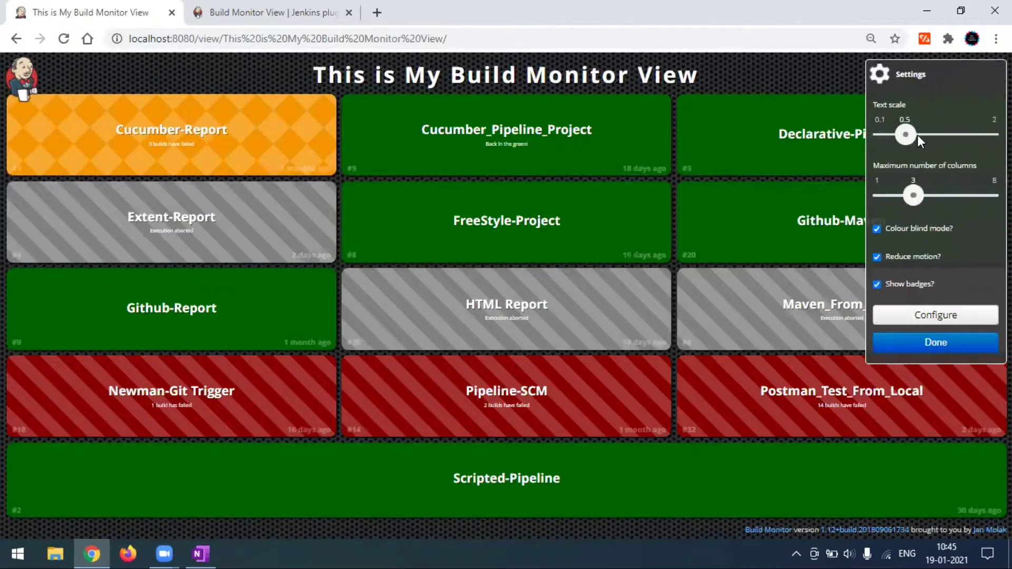
left_click_drag(907, 136, 931, 153)
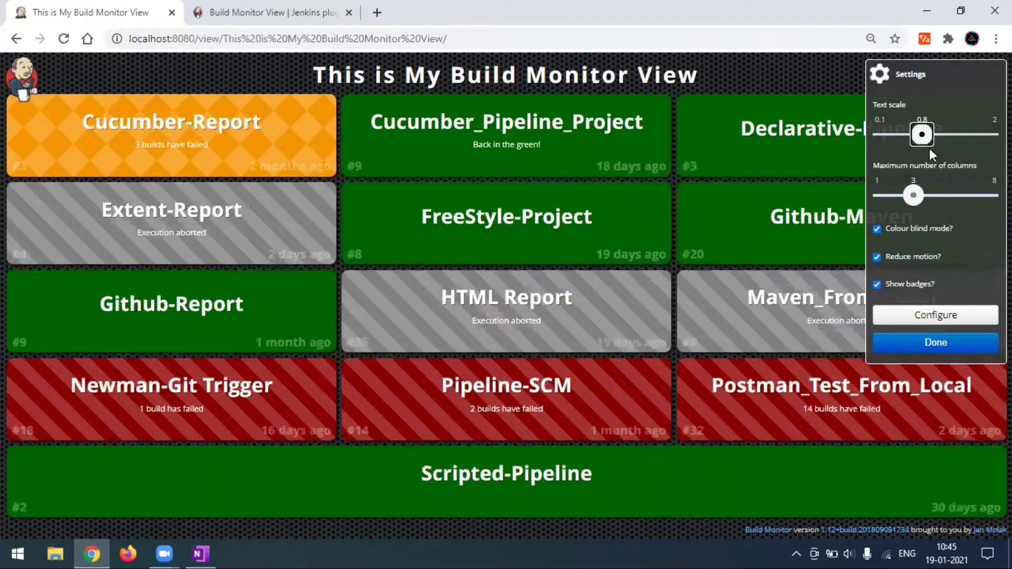
mouse_move(916, 197)
left_mouse_down()
mouse_move(942, 196)
mouse_move(900, 195)
mouse_move(914, 196)
left_mouse_up()
Toggle colour blind mode off and on twice to compare the tile patterns, and try the reduce motion option
left_click(879, 235)
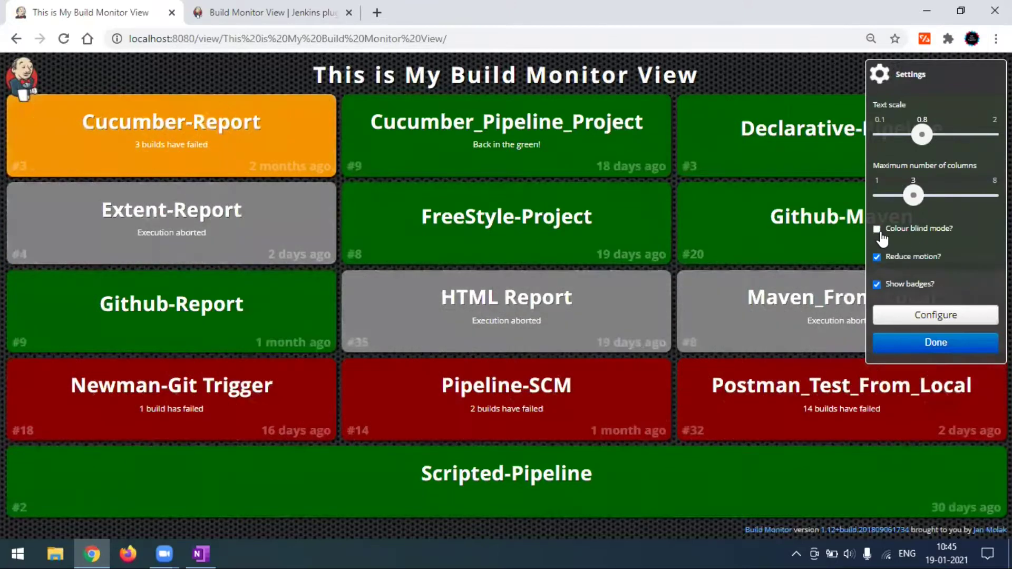
left_click(882, 238)
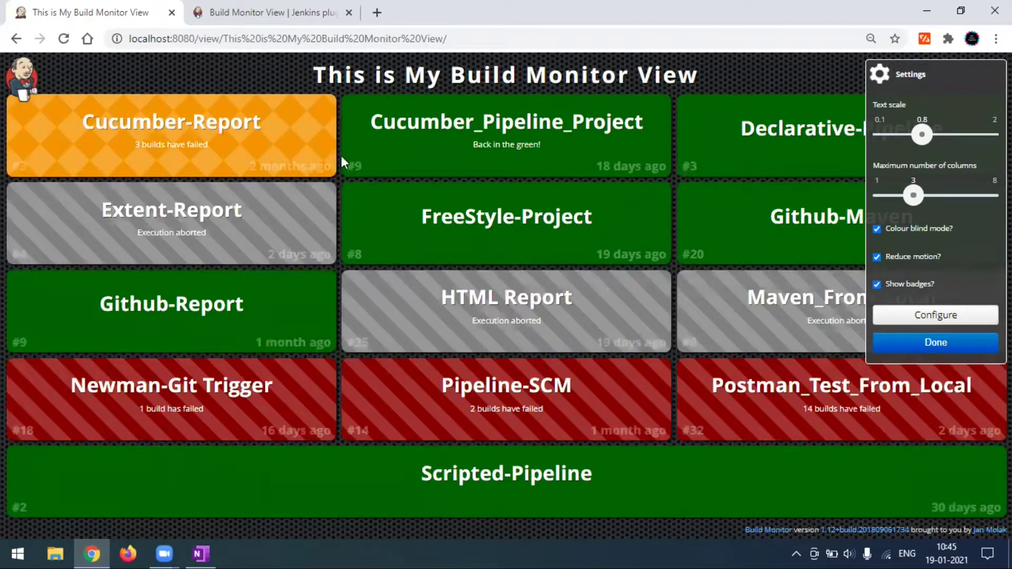
left_click(878, 232)
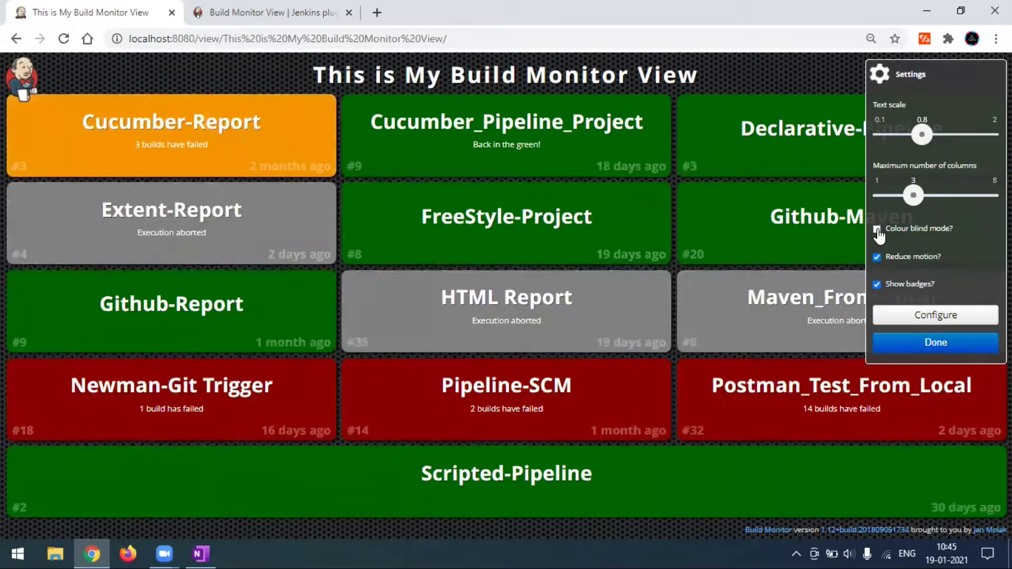
left_click(879, 232)
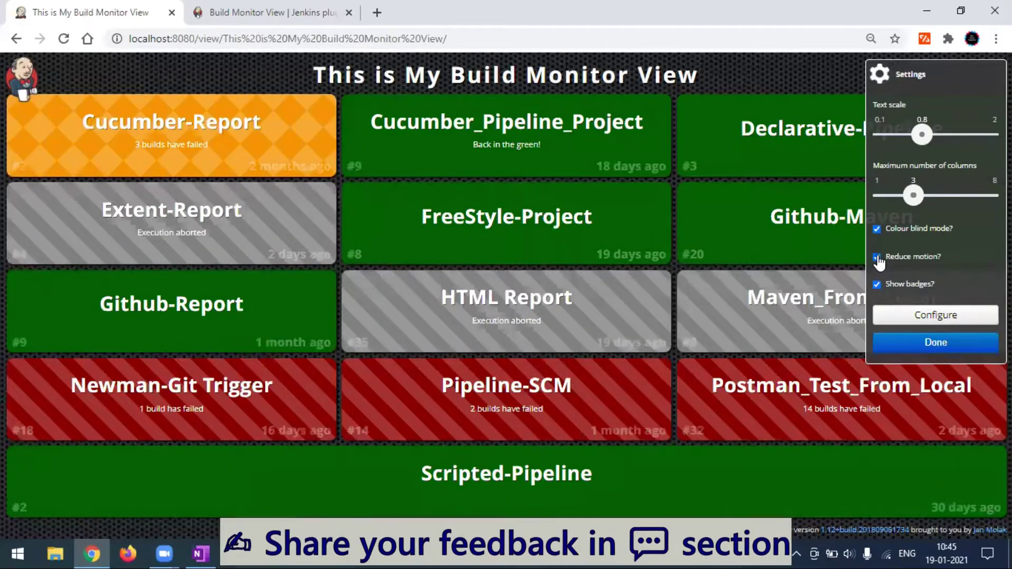
left_click(878, 258)
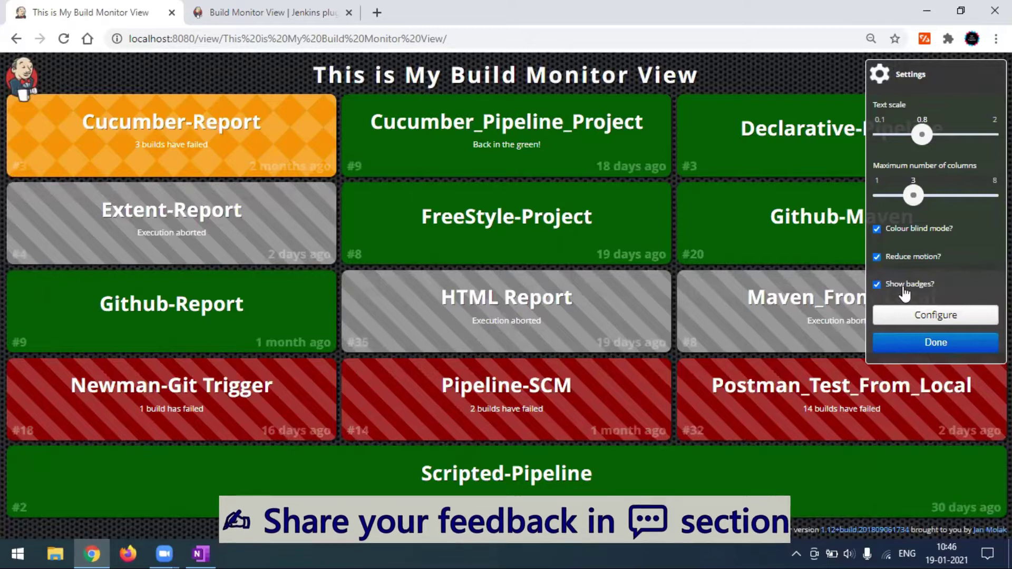
Close the monitor's display settings and return to the Jenkins dashboard
left_click(917, 344)
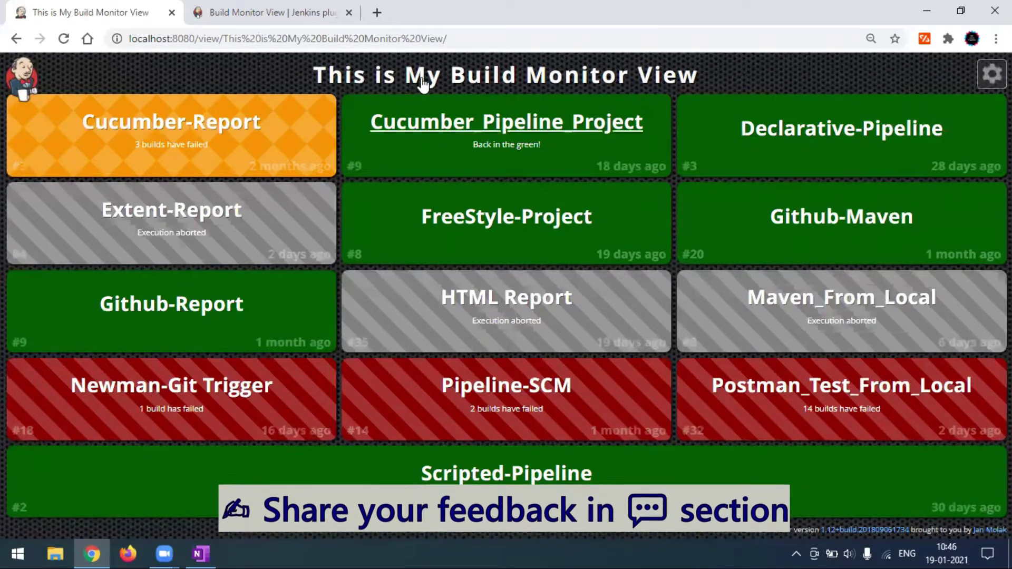
left_click(28, 81)
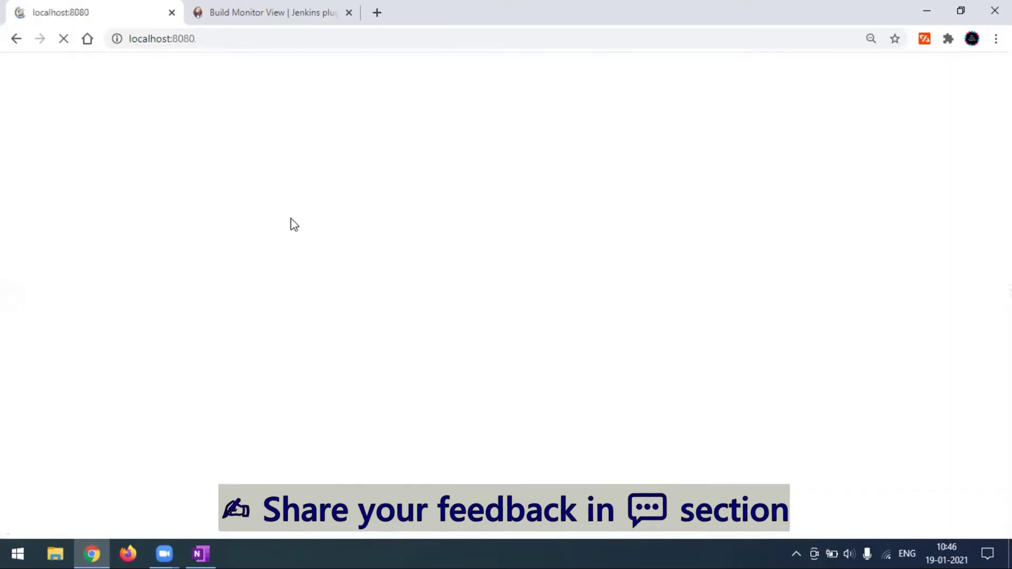